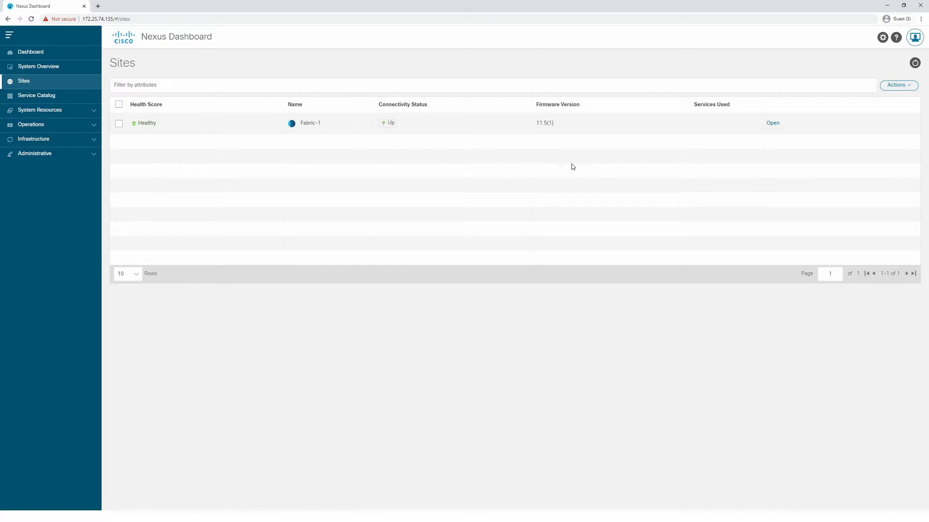
# - Add a DCNM site at host 10.10.88.12 and enter the controller's username and password
pyautogui.click(889, 87)
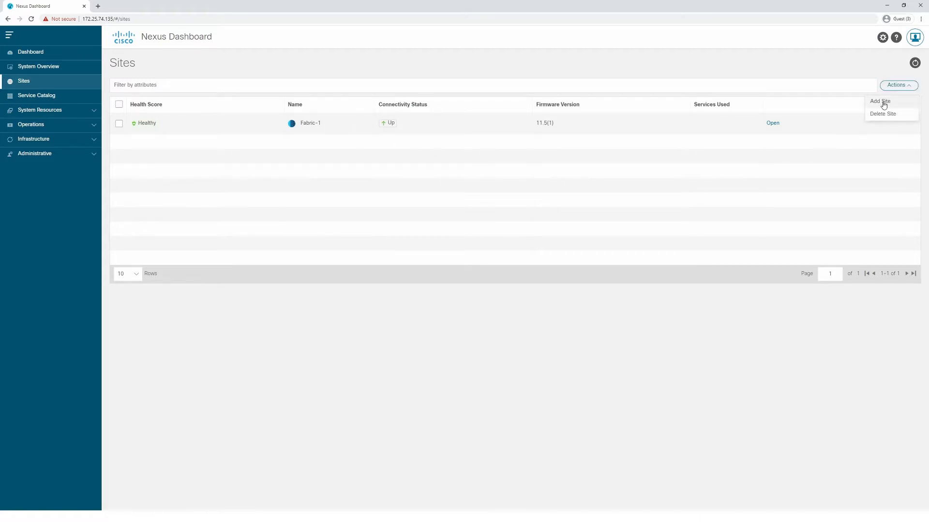
pyautogui.click(884, 101)
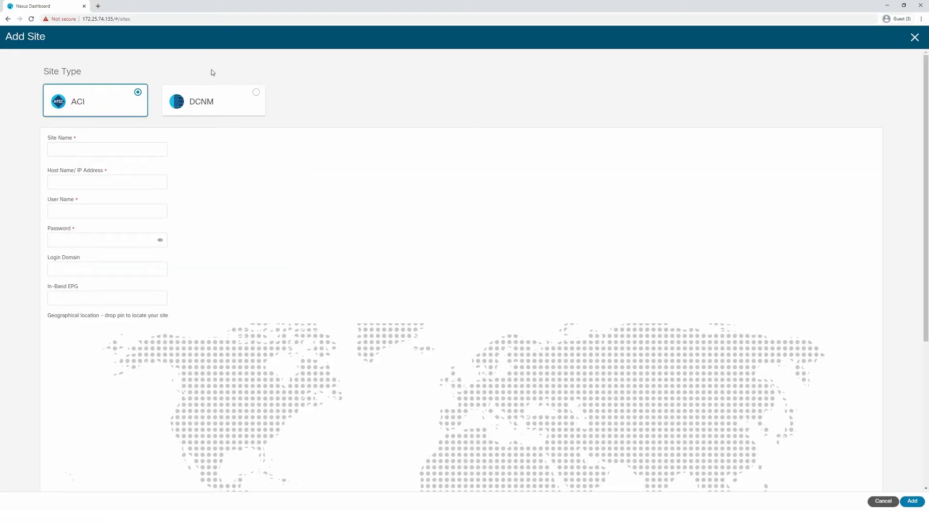
pyautogui.click(230, 97)
pyautogui.click(112, 146)
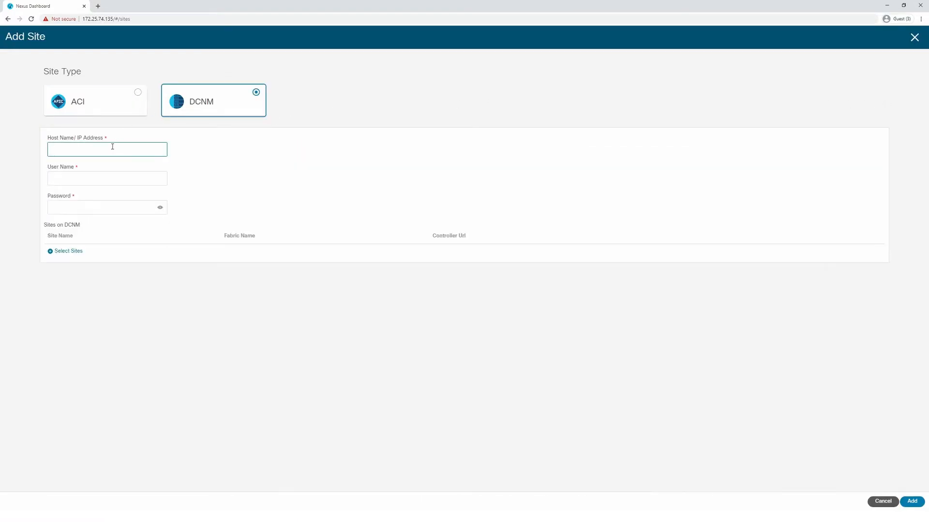
pyautogui.write('10.10.88.12')
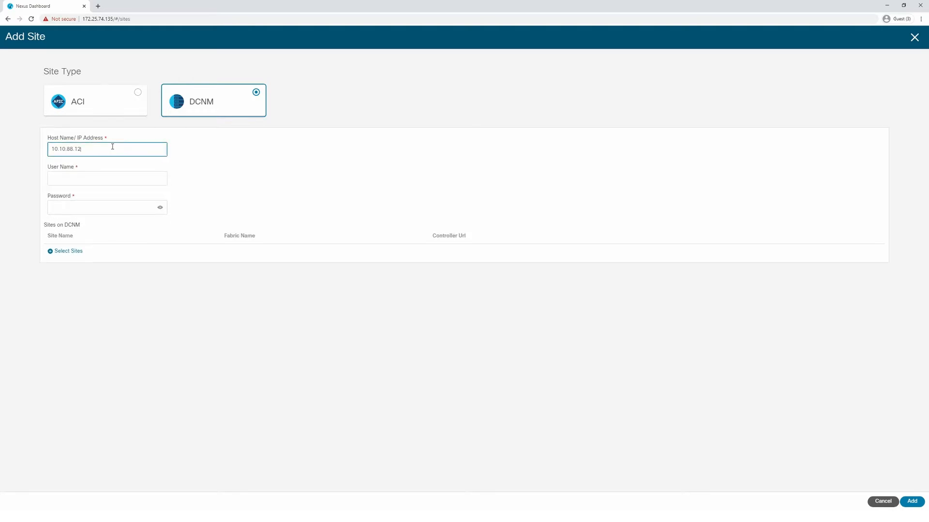
pyautogui.press('Tab')
pyautogui.write('ad')
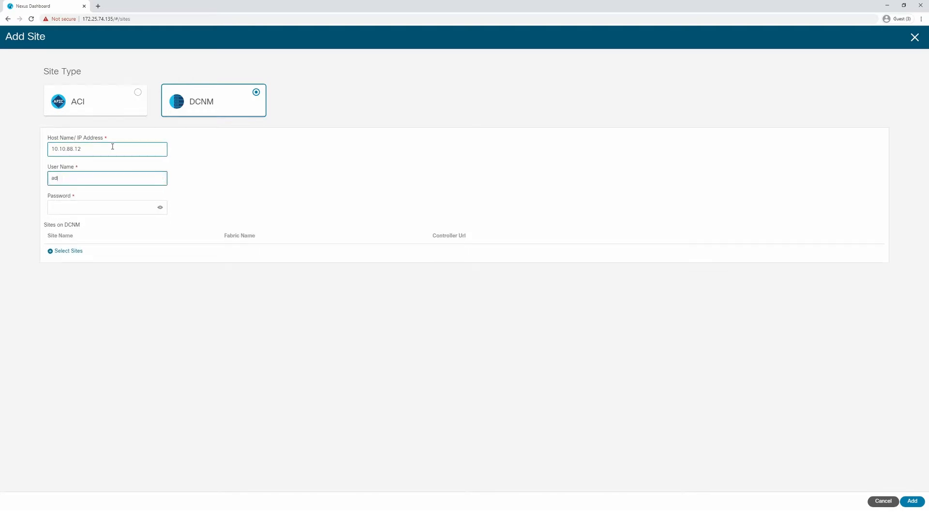
pyautogui.press('Tab')
pyautogui.write('ad••')
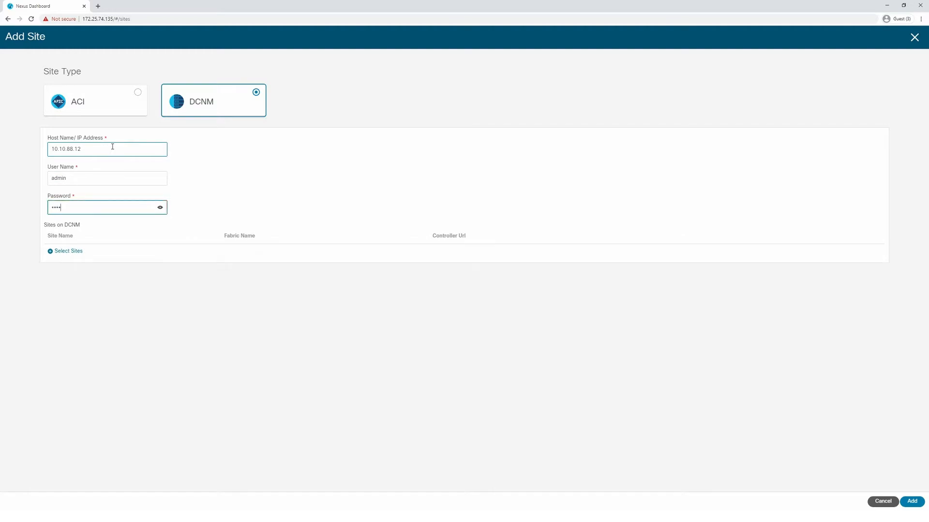
pyautogui.write('•')
# - Choose Fabric-2 and Fabric-3 as the DCNM fabrics to onboard
pyautogui.click(69, 251)
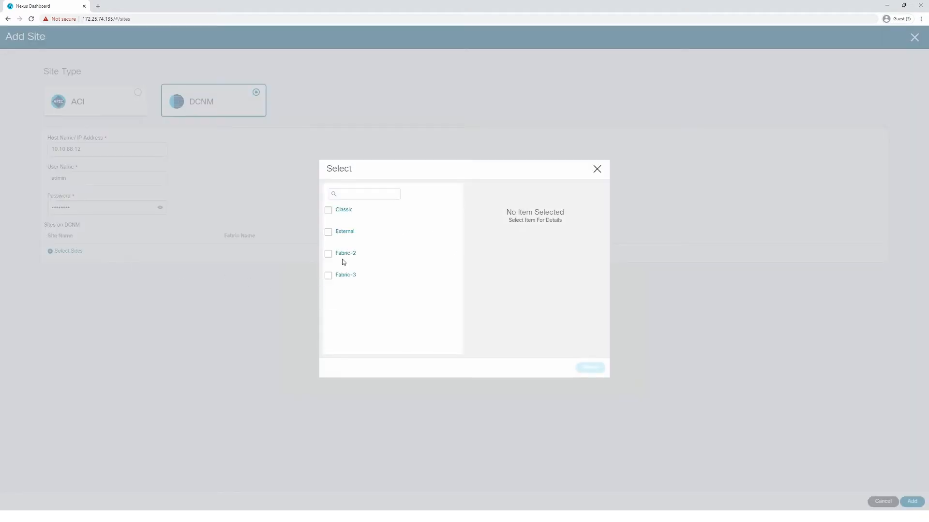
pyautogui.click(342, 280)
pyautogui.click(328, 254)
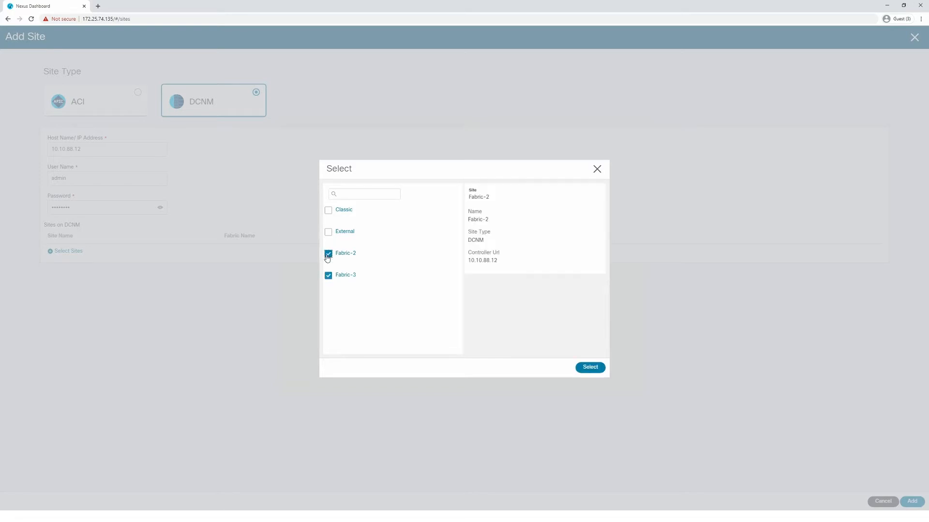
pyautogui.click(330, 278)
pyautogui.click(327, 277)
pyautogui.click(591, 368)
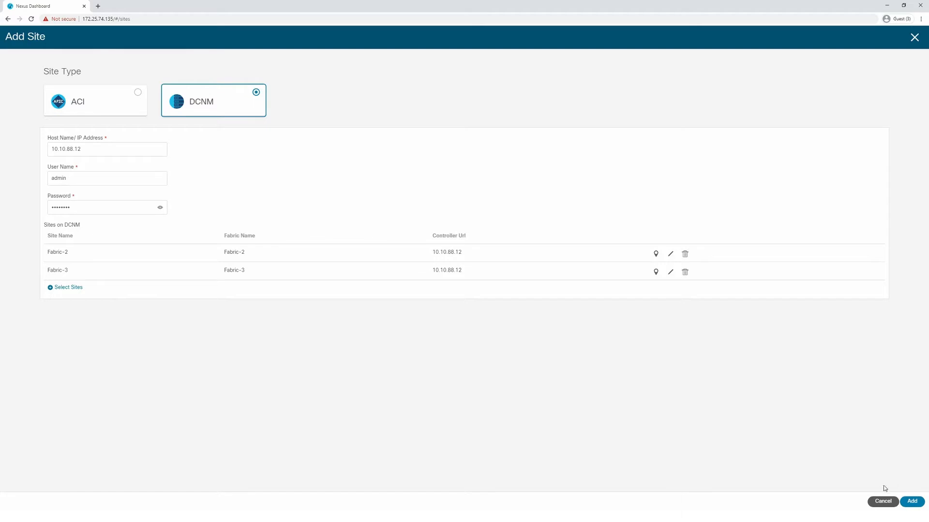
# - Add the DCNM site with Fabric-2 and Fabric-3, then launch Multi-Site Orchestrator from the Service Catalog
pyautogui.click(913, 502)
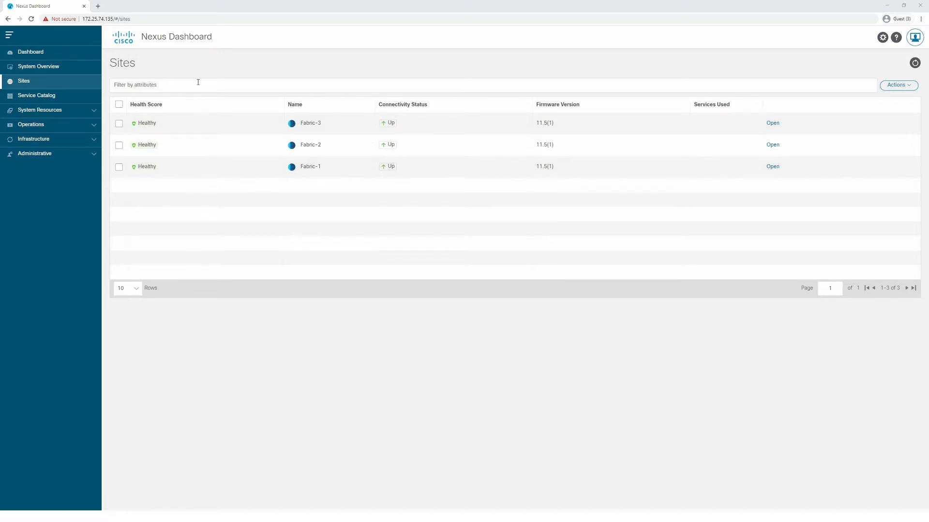
pyautogui.click(45, 98)
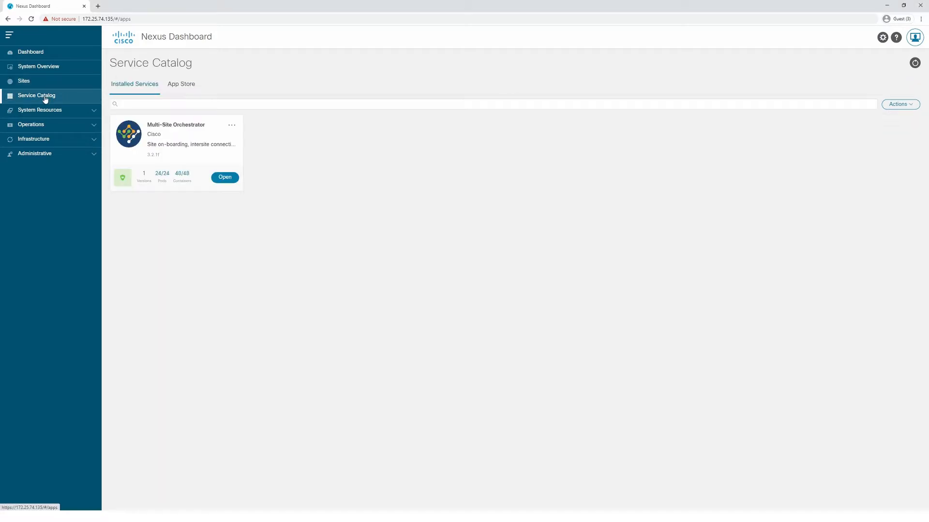
pyautogui.click(225, 178)
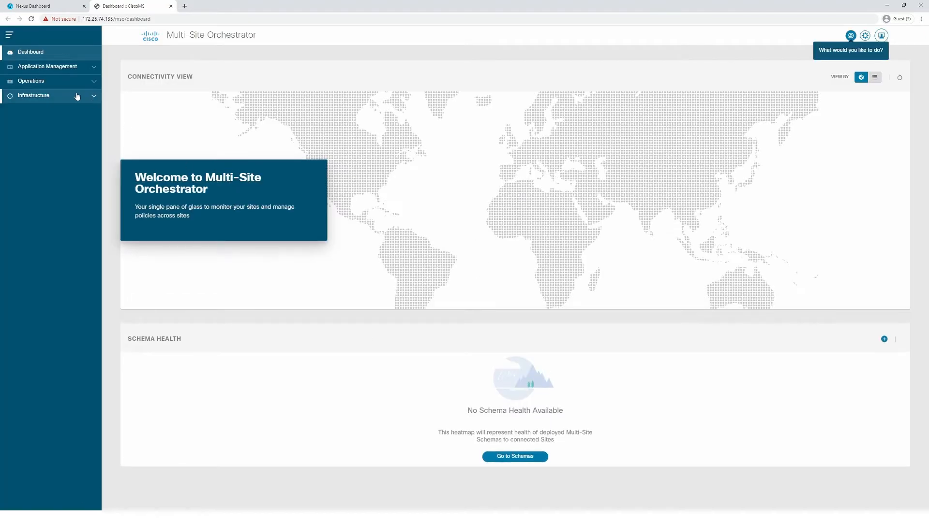
# - Make Fabric-2 (site ID 65002) and Fabric-3 (site ID 65003) managed sites
pyautogui.click(69, 97)
pyautogui.click(52, 125)
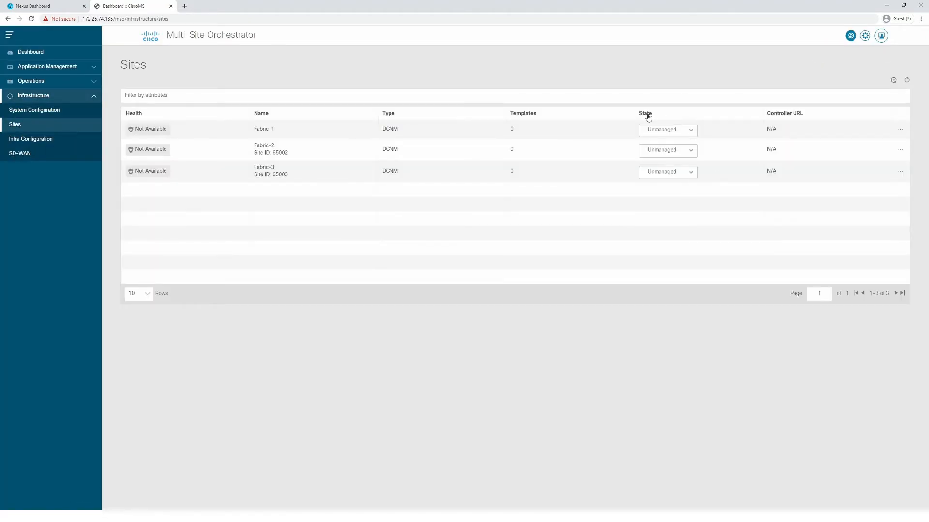
pyautogui.click(659, 150)
pyautogui.click(638, 165)
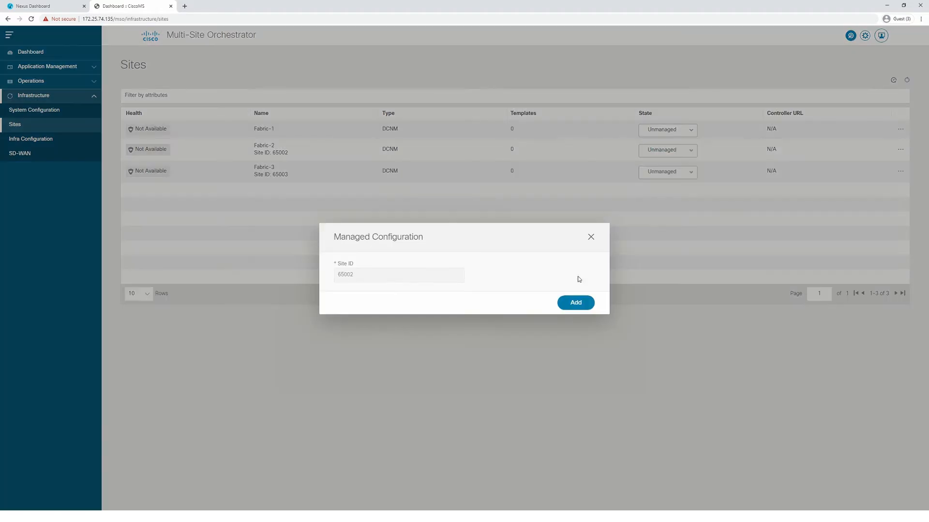
pyautogui.click(574, 304)
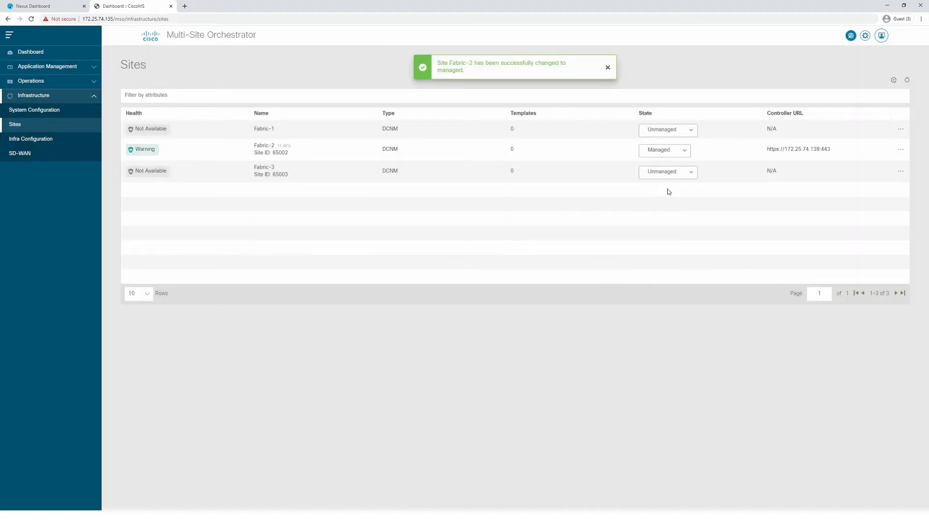
pyautogui.click(662, 175)
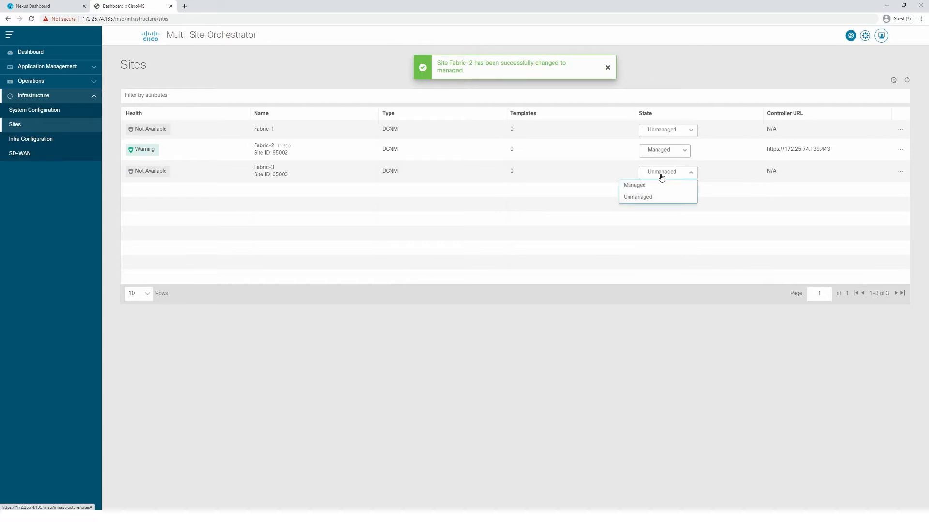
pyautogui.click(635, 186)
pyautogui.click(567, 308)
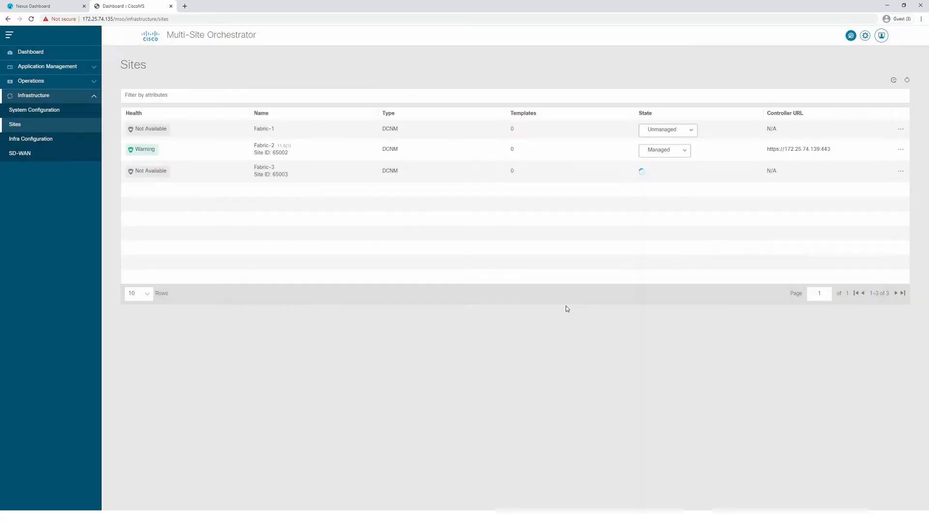
# - Make Fabric-1 a managed site with site ID 65001
pyautogui.click(663, 130)
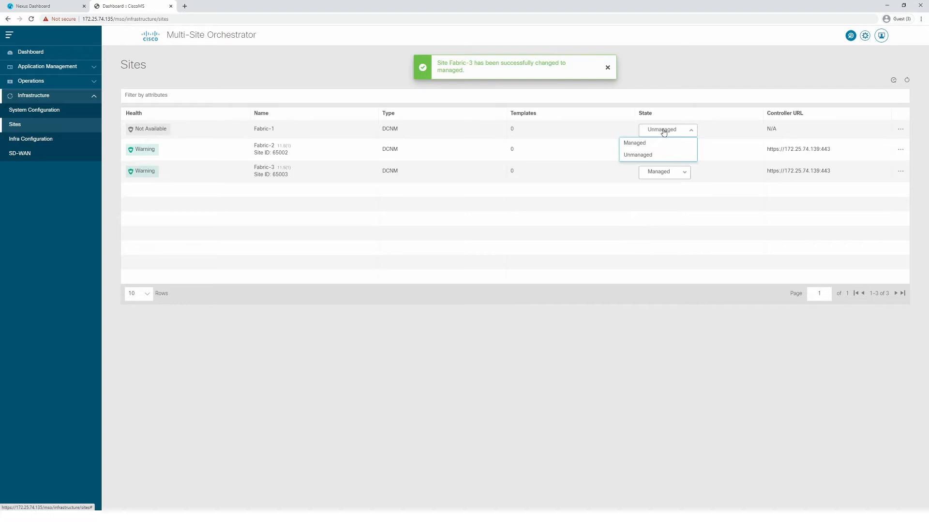
pyautogui.click(635, 143)
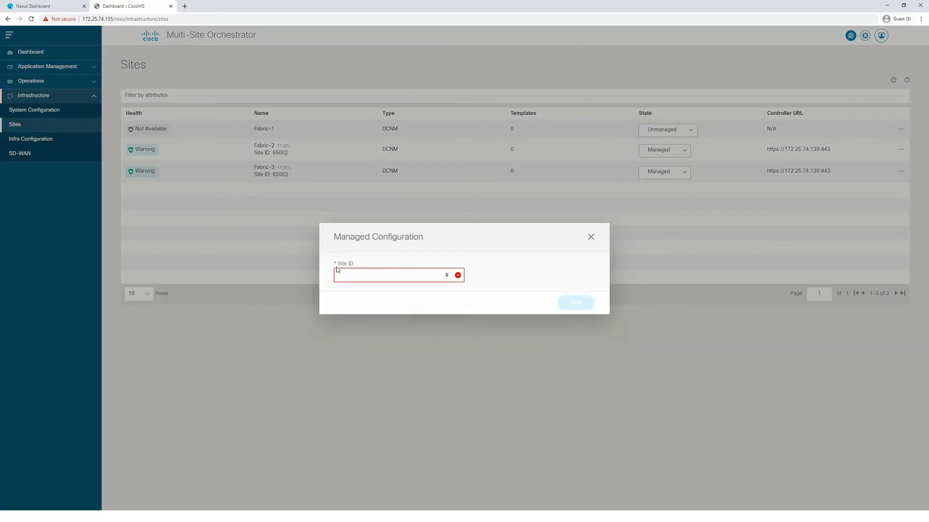
pyautogui.write('65001')
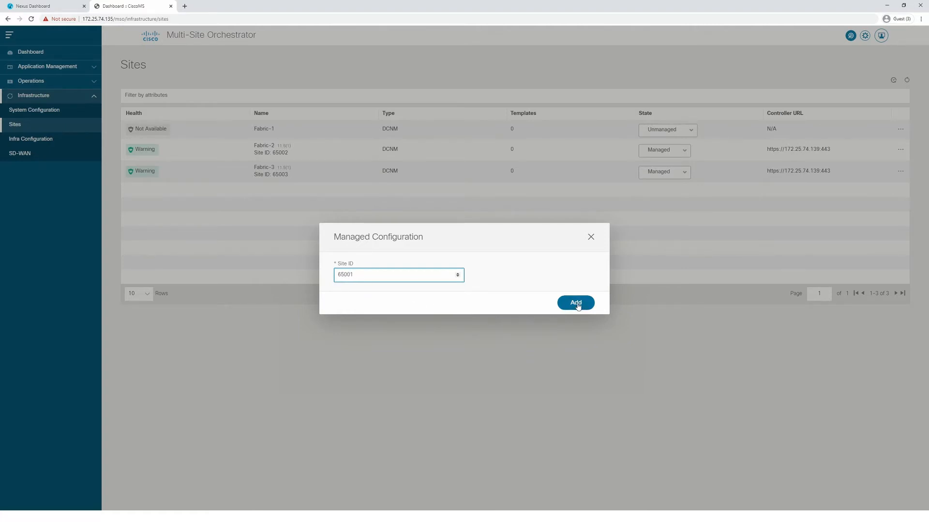
pyautogui.click(575, 303)
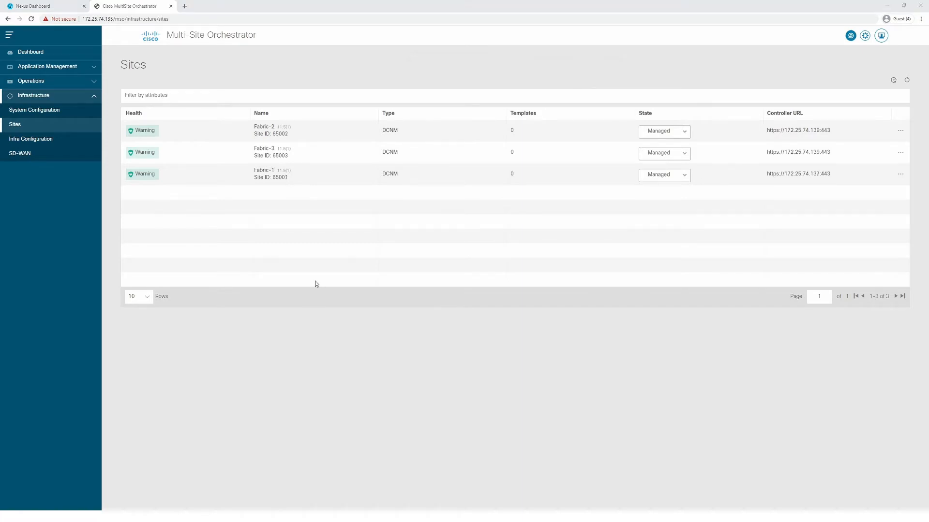
# - Open Configure Infra and review the general settings, including keep-alive interval and multi-site loopback range
pyautogui.click(40, 139)
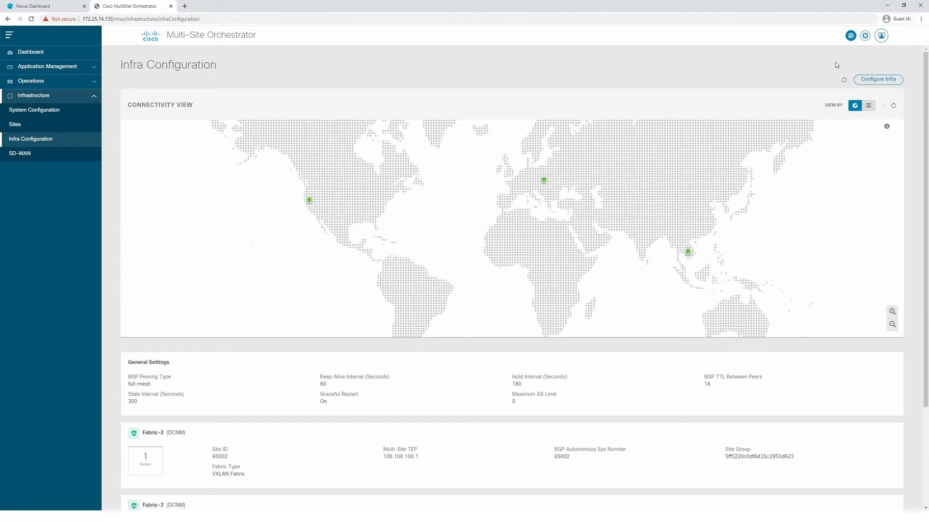
pyautogui.click(867, 82)
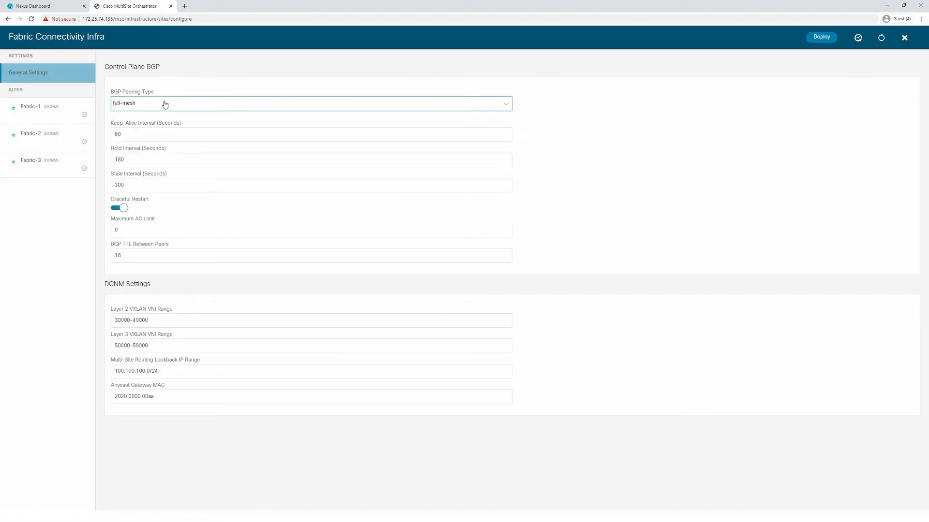
pyautogui.click(165, 129)
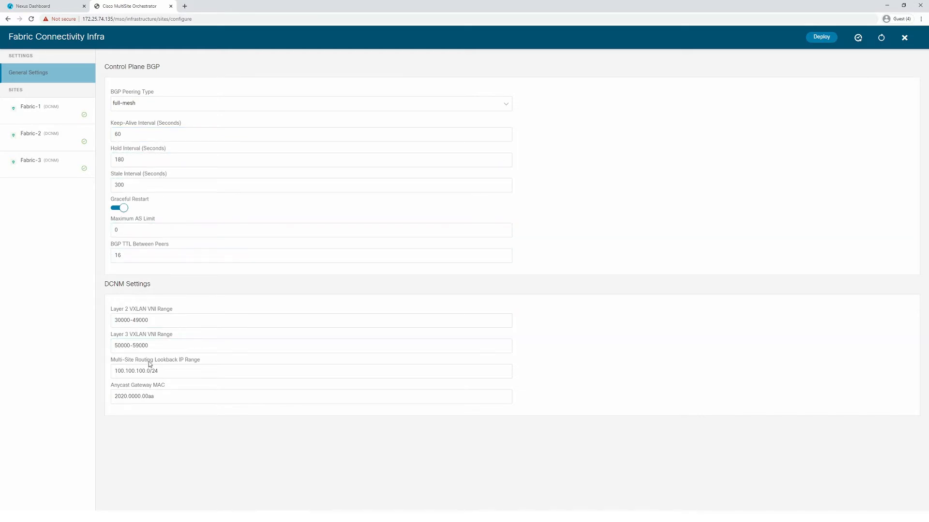
pyautogui.moveTo(168, 371); pyautogui.dragTo(110, 373)
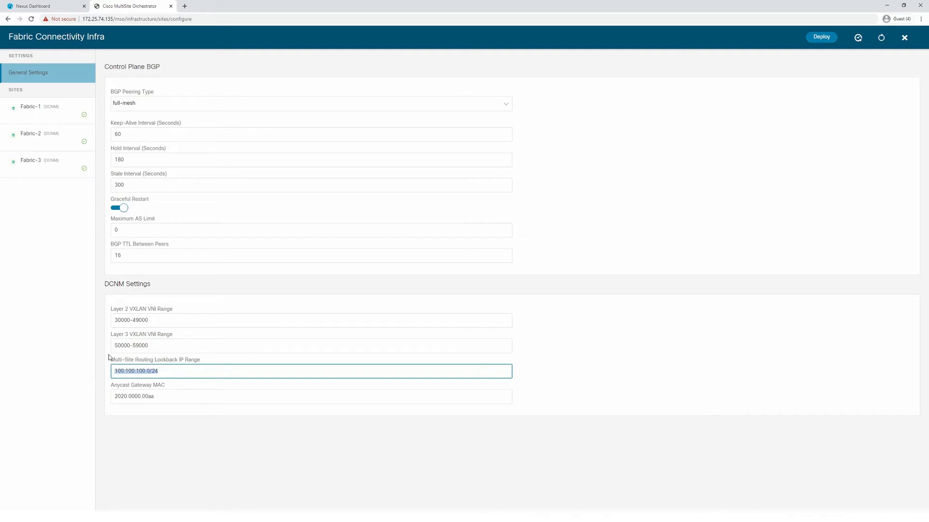
# - Check the existing Multi-Site TEP addresses of Fabric-2 and Fabric-3
pyautogui.click(44, 140)
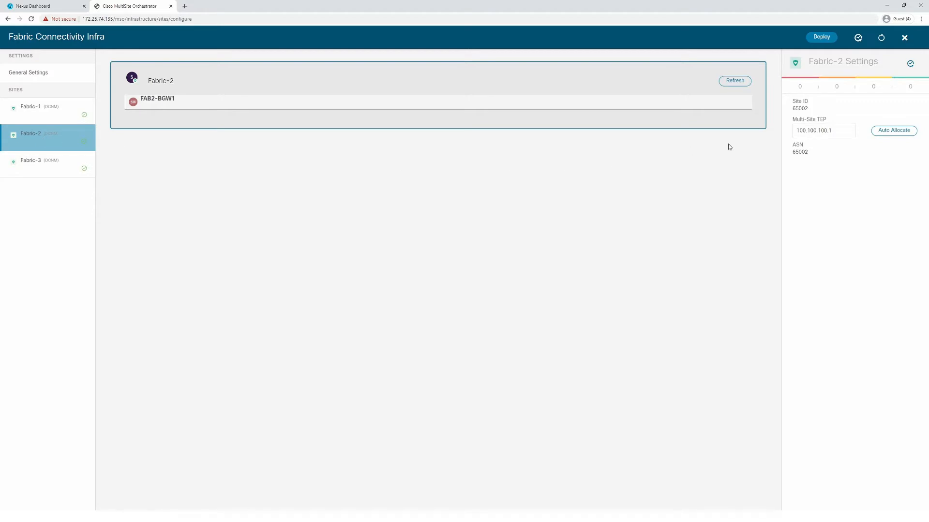
pyautogui.moveTo(847, 131); pyautogui.dragTo(779, 133)
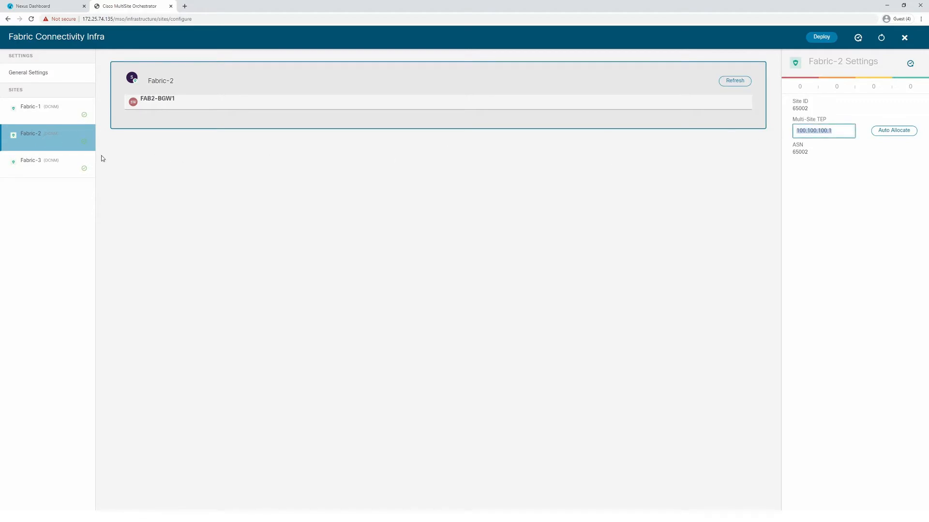
pyautogui.click(47, 164)
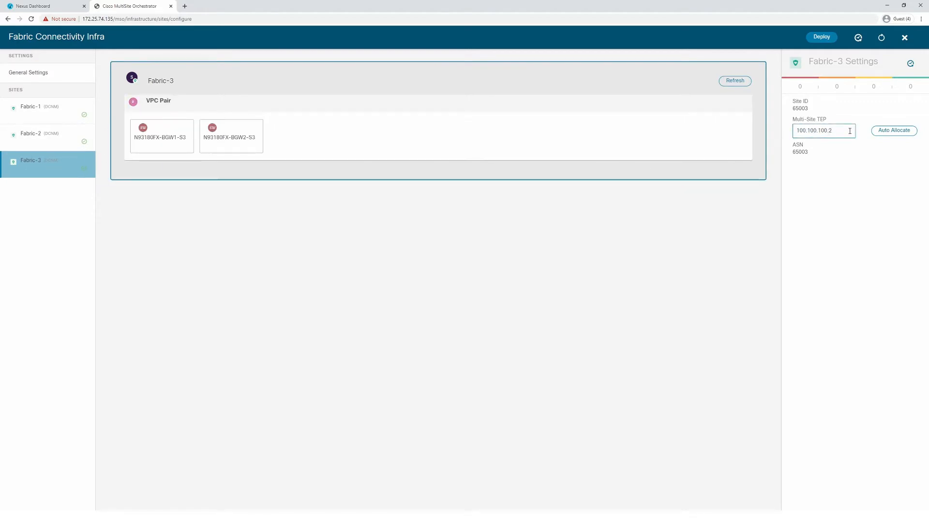
pyautogui.moveTo(849, 131); pyautogui.dragTo(782, 131)
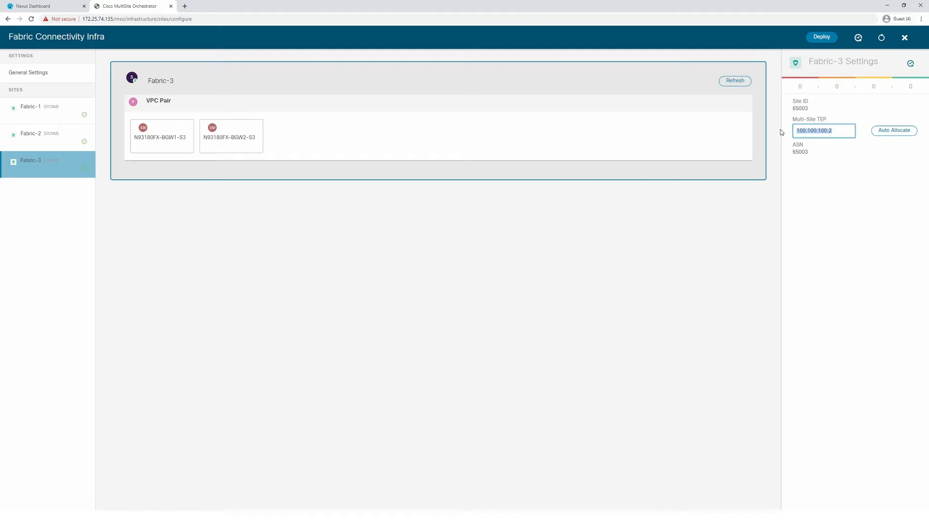
# - Auto-allocate Fabric-1's Multi-Site TEP (100.100.100.4) and show the FAB1-BGW1 gateway settings
pyautogui.click(40, 116)
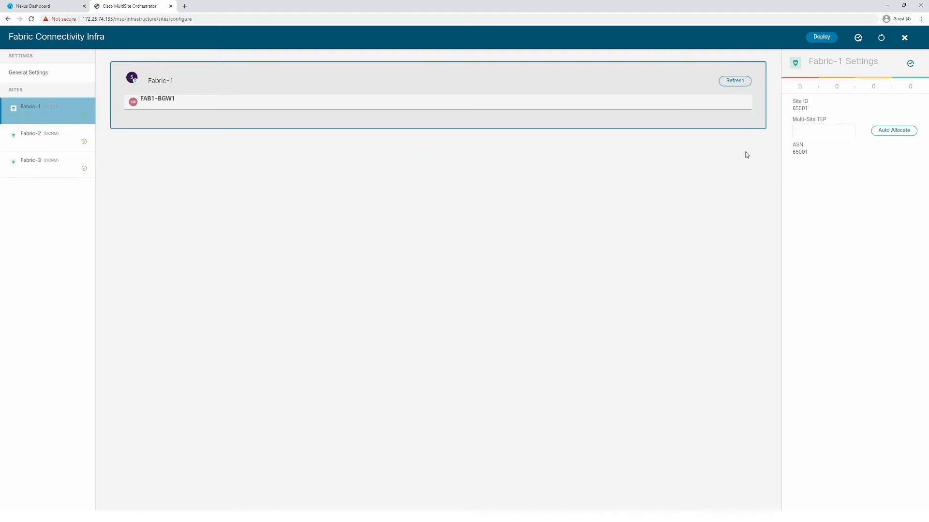
pyautogui.click(807, 132)
pyautogui.click(890, 131)
pyautogui.click(202, 105)
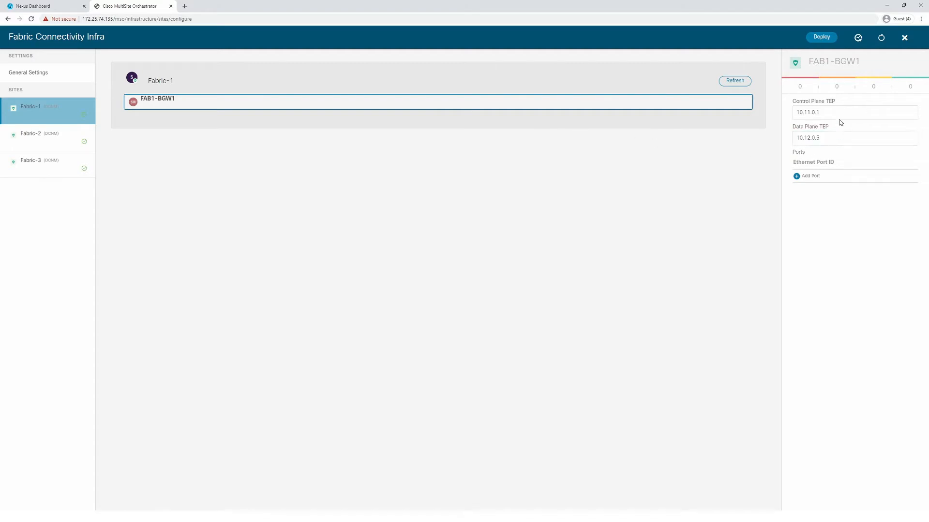
# - Add FAB1-BGW1 port Ethernet1/1 with IP 10.10.1.13/30, remote 10.10.1.14, ASN 65002, MTU 9216
pyautogui.click(815, 110)
pyautogui.click(806, 179)
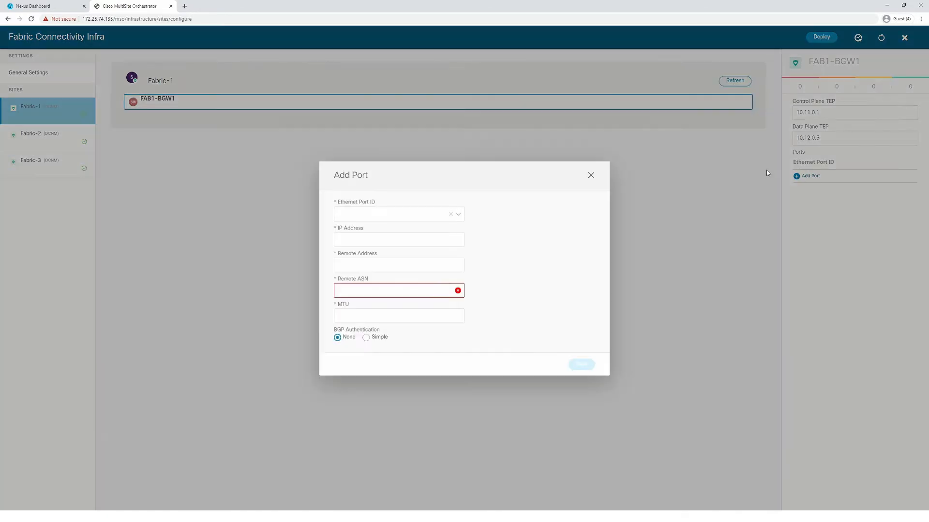
pyautogui.click(387, 214)
pyautogui.click(363, 230)
pyautogui.click(359, 240)
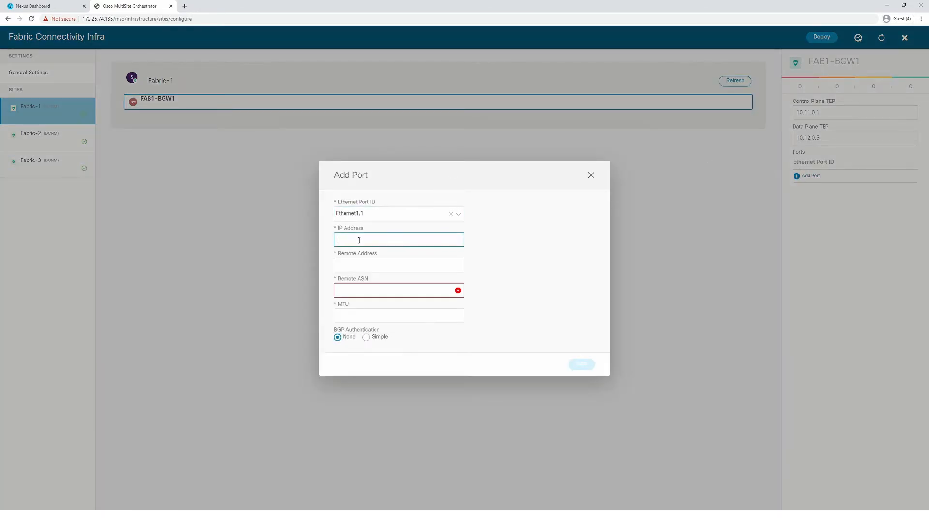
pyautogui.write('10.10.1.13/30')
pyautogui.press('Tab')
pyautogui.write('10.10.1')
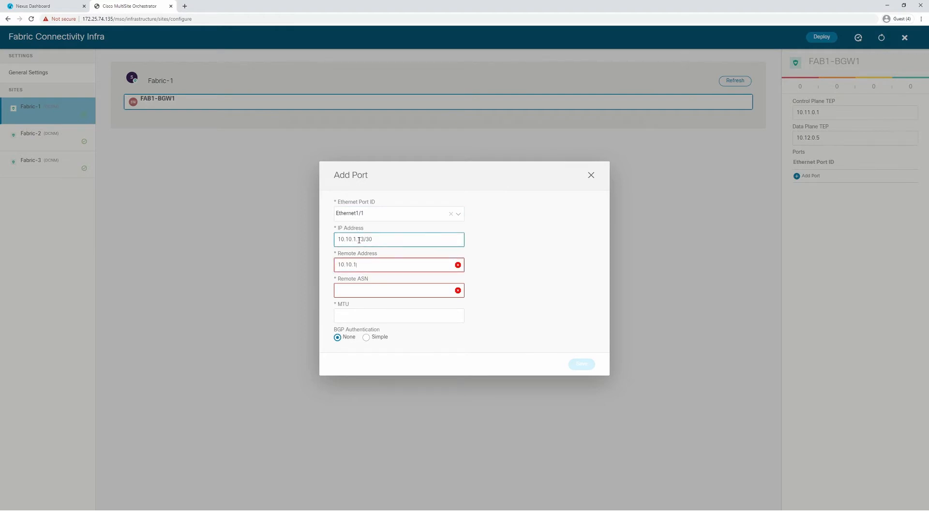
pyautogui.write('.14')
pyautogui.press('Tab')
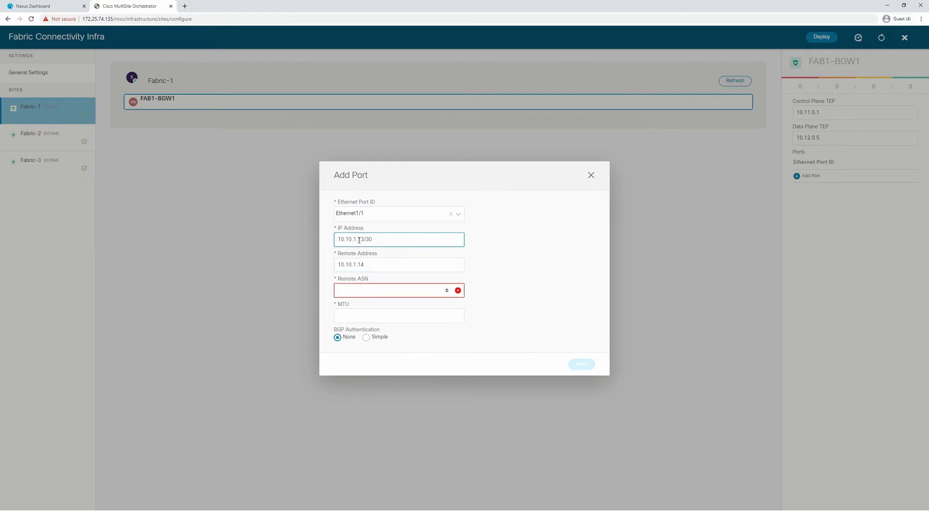
pyautogui.write('65002')
pyautogui.press('Tab')
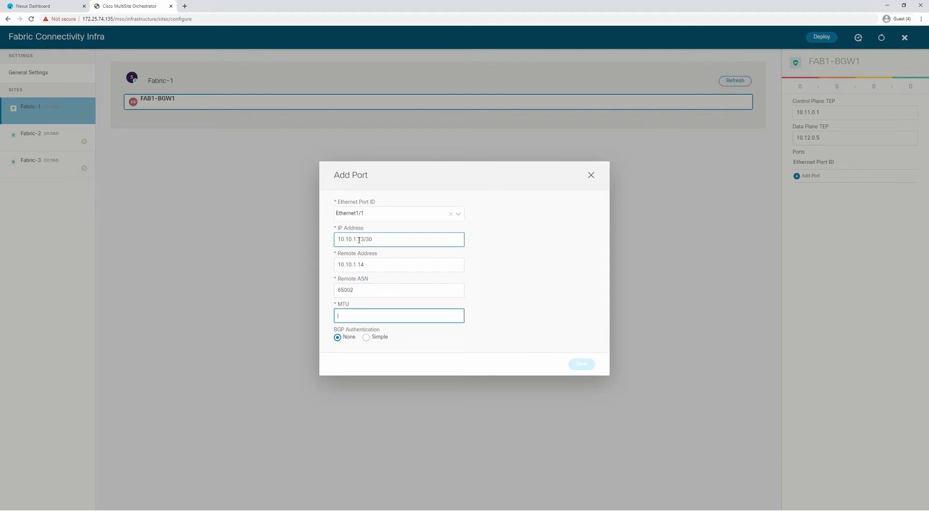
pyautogui.write('9216')
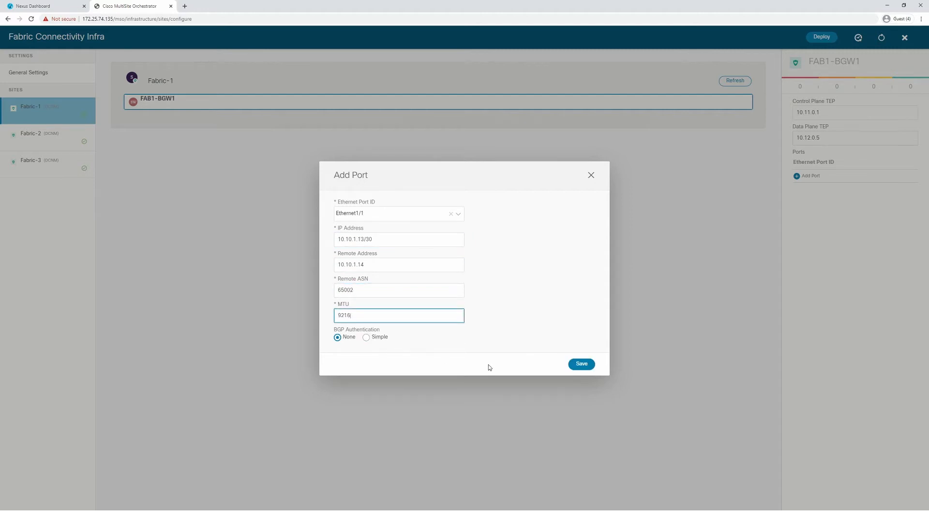
pyautogui.click(581, 365)
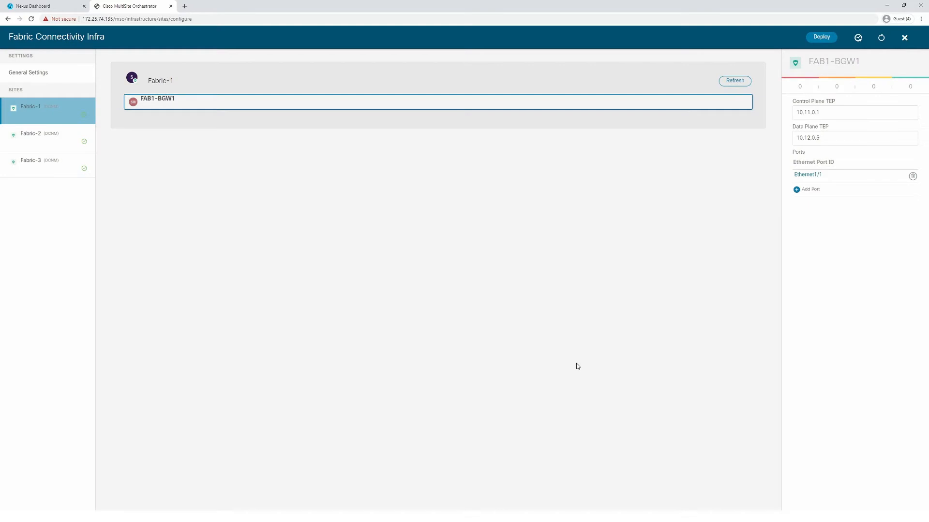
# - Add FAB2-BGW1 port Ethernet1/54 with IP 10.10.1.14/30, remote 10.10.1.13, ASN 65001, MTU 9216
pyautogui.click(45, 141)
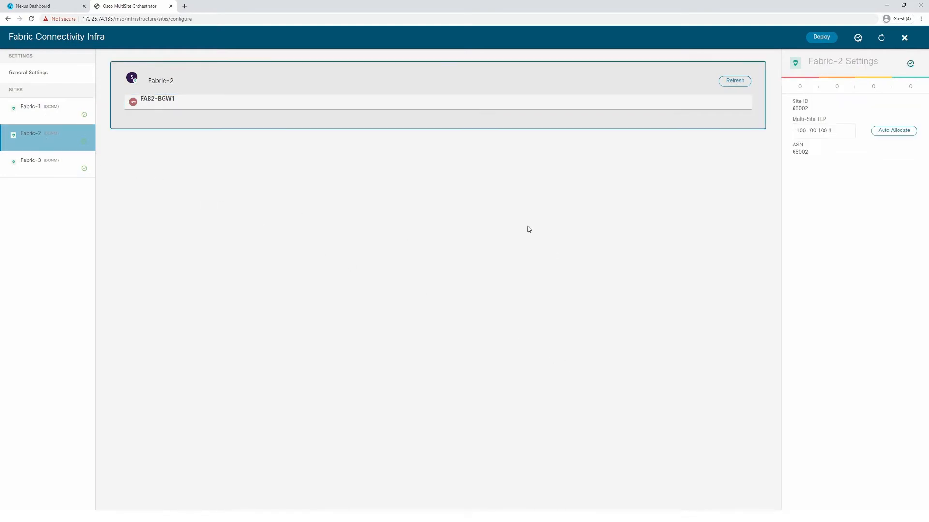
pyautogui.click(303, 102)
pyautogui.click(810, 176)
pyautogui.click(465, 217)
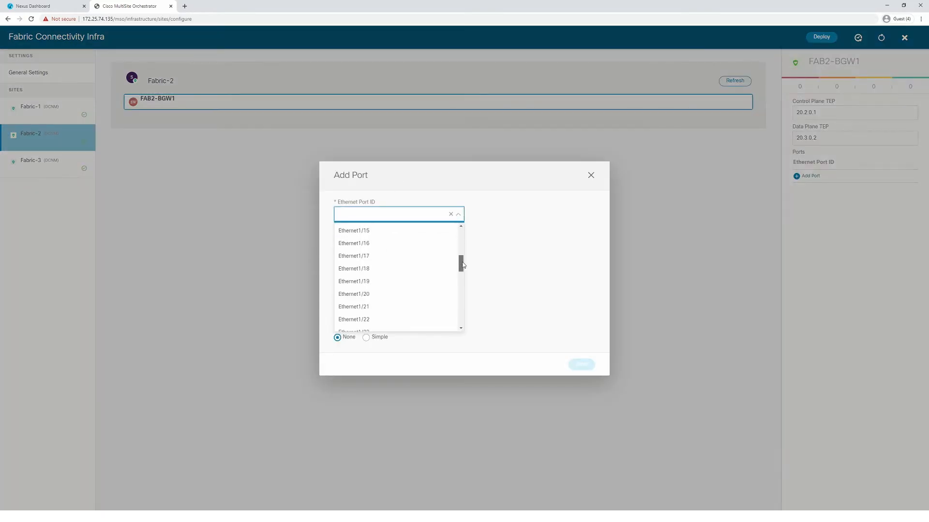
pyautogui.scroll(-5, 460, 263)
pyautogui.click(357, 323)
pyautogui.click(347, 237)
pyautogui.write('1')
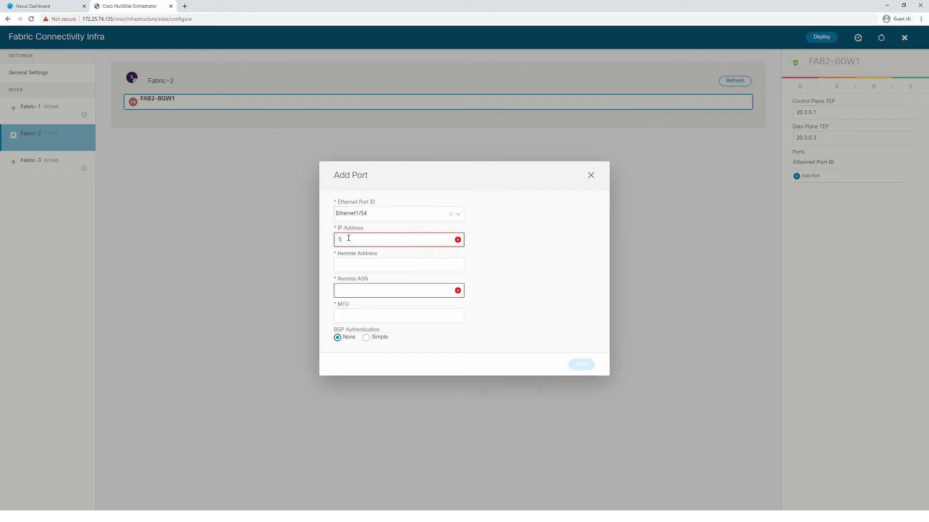
pyautogui.write('0.10.1.14/30')
pyautogui.press('Tab')
pyautogui.write('10')
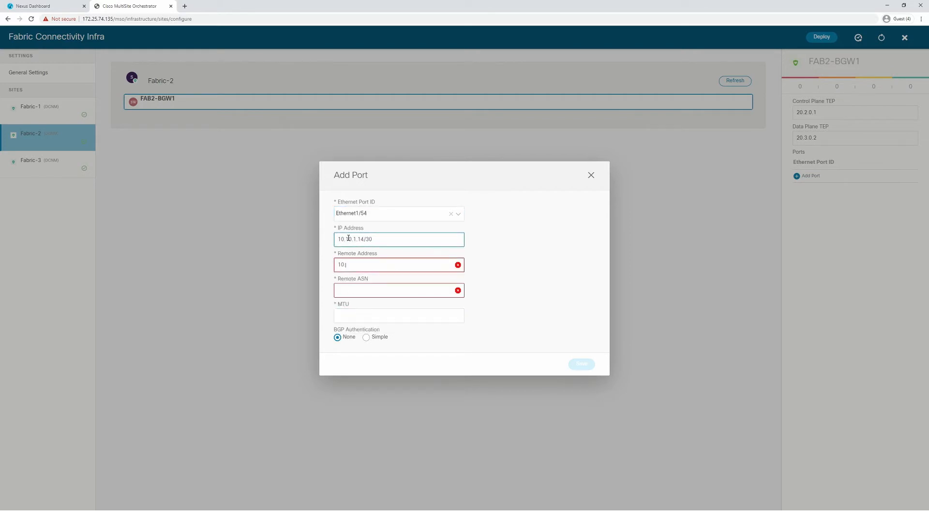
pyautogui.write('.10.1.13')
pyautogui.press('Tab')
pyautogui.write('65001')
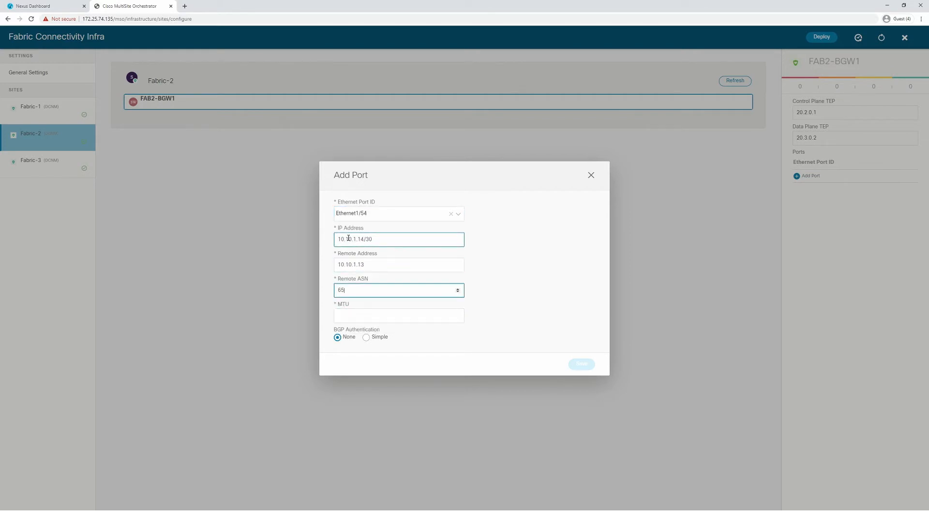
pyautogui.press('Tab')
pyautogui.write('9216')
pyautogui.click(581, 364)
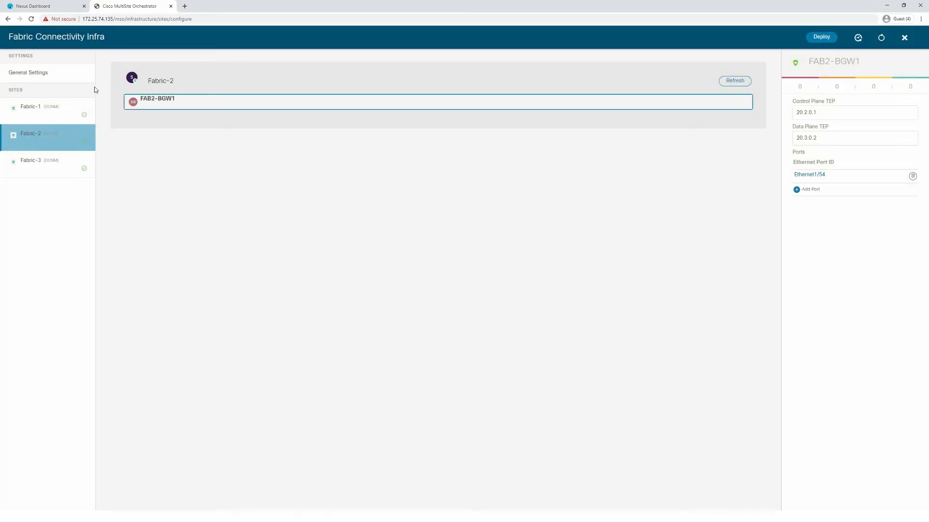
# - Add FAB1-BGW1 port Ethernet1/54 with IP 10.10.1.17/30, remote 10.10.1.18, ASN 65003, MTU 9216
pyautogui.click(37, 115)
pyautogui.click(810, 189)
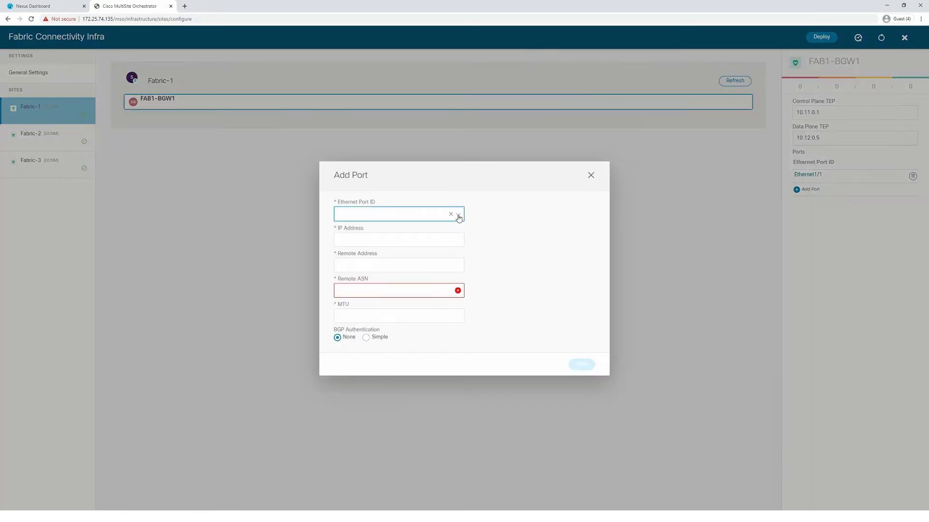
pyautogui.click(458, 214)
pyautogui.moveTo(461, 235); pyautogui.dragTo(467, 325)
pyautogui.click(369, 319)
pyautogui.click(349, 238)
pyautogui.write('10.10.1.17/30')
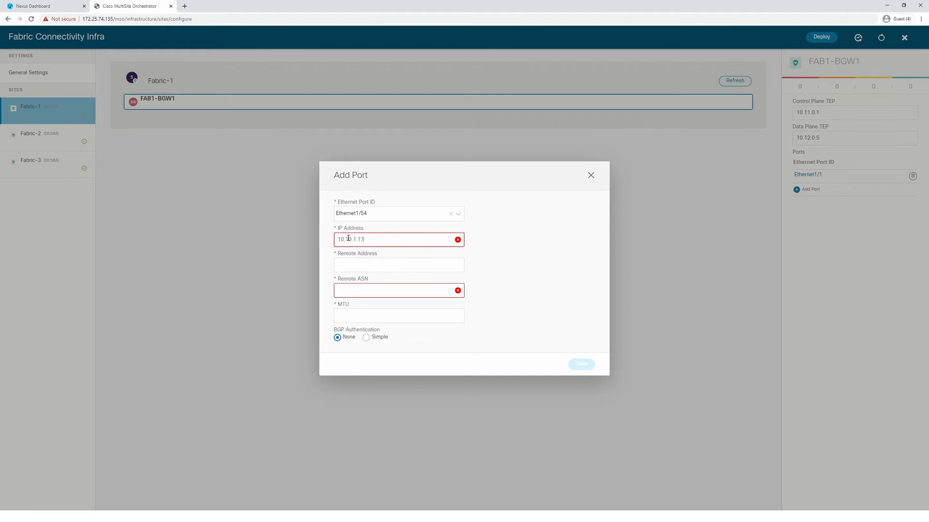
pyautogui.press('Tab')
pyautogui.write('10.10.1.18')
pyautogui.press('Tab')
pyautogui.write('65003')
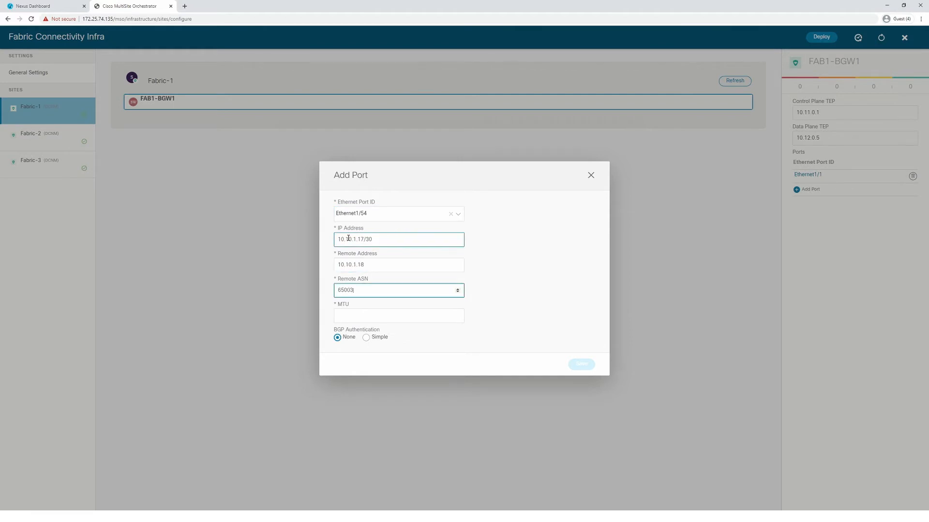
pyautogui.press('Tab')
pyautogui.write('9216')
pyautogui.click(582, 364)
# - Add N93180FX-BGW1-S3 port Ethernet1/52 with IP 10.10.1.18/30, remote 10.10.1.17, ASN 65001, MTU 9216
pyautogui.click(39, 164)
pyautogui.click(162, 136)
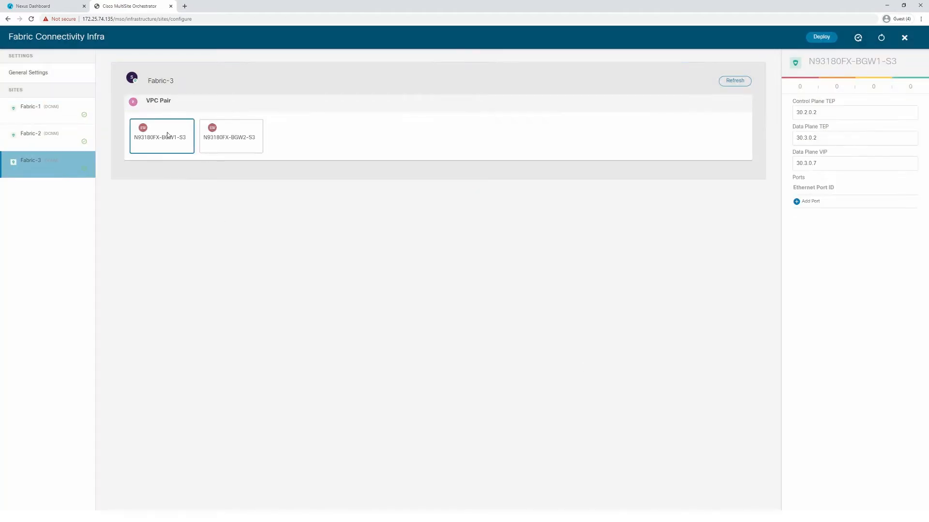
pyautogui.click(810, 201)
pyautogui.click(397, 214)
pyautogui.scroll(-10, 435, 290)
pyautogui.click(367, 298)
pyautogui.click(353, 241)
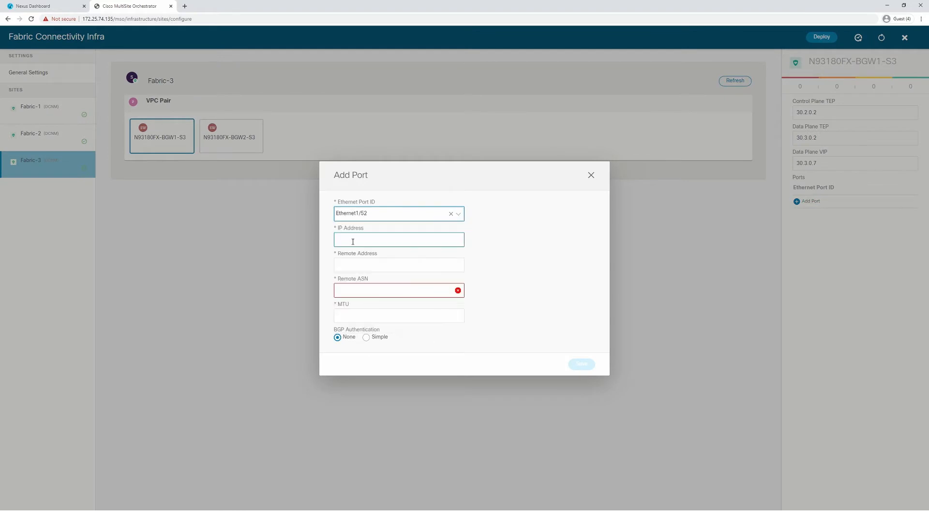
pyautogui.write('10.10.1.18/30')
pyautogui.press('Tab')
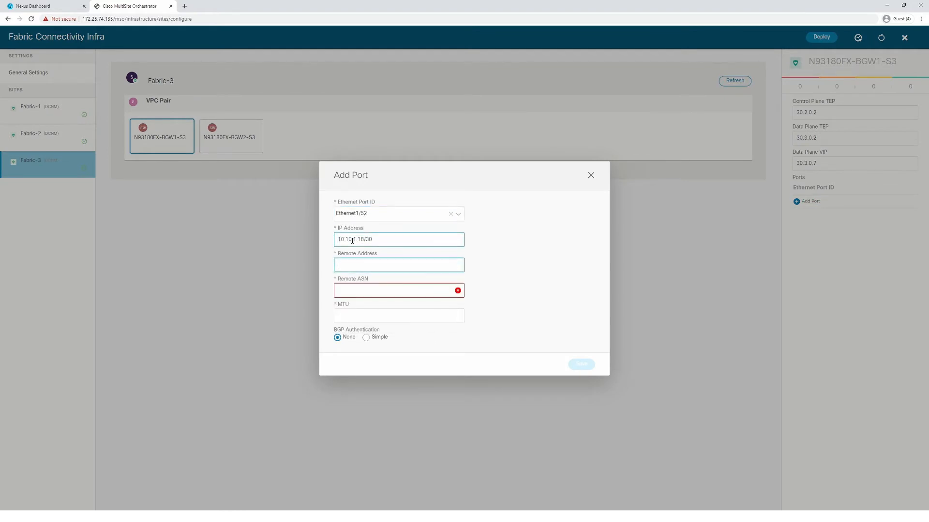
pyautogui.write('10.10.1.17')
pyautogui.press('Tab')
pyautogui.write('6')
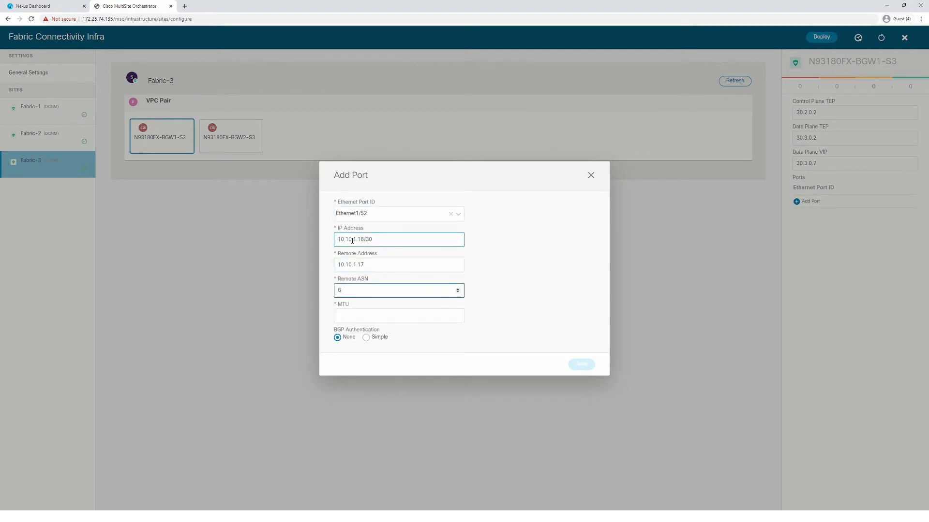
pyautogui.write('500')
pyautogui.press('Tab')
pyautogui.write('9216')
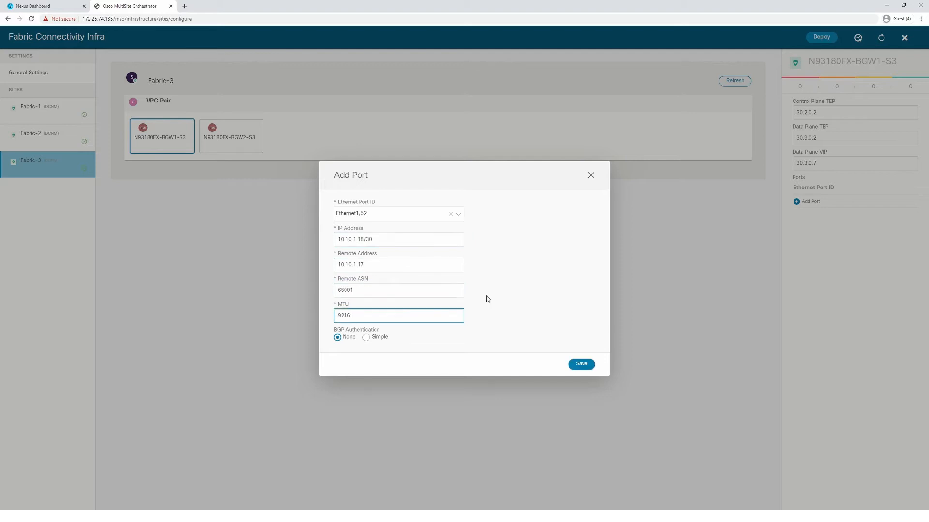
pyautogui.click(581, 364)
# - Add FAB1-BGW1 port Ethernet1/52 with IP 10.10.1.21/30, remote 10.10.1.22, ASN 65003, MTU 9216
pyautogui.click(37, 115)
pyautogui.click(210, 104)
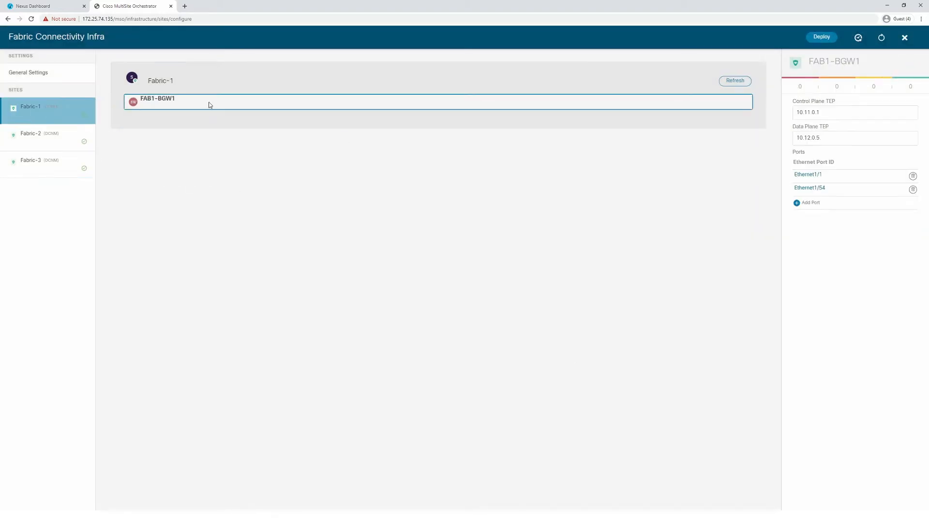
pyautogui.click(805, 208)
pyautogui.click(411, 213)
pyautogui.moveTo(463, 232); pyautogui.dragTo(463, 312)
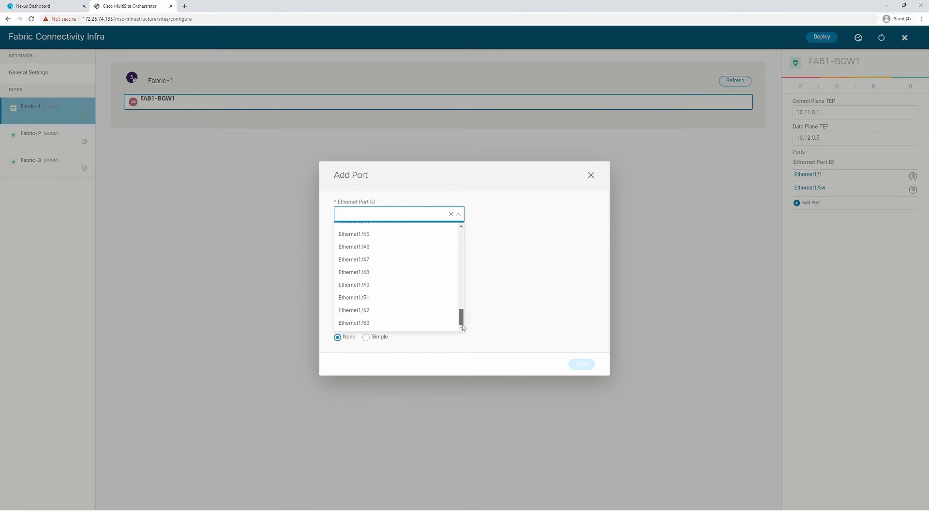
pyautogui.click(366, 285)
pyautogui.click(352, 239)
pyautogui.write('10.10.1.21/')
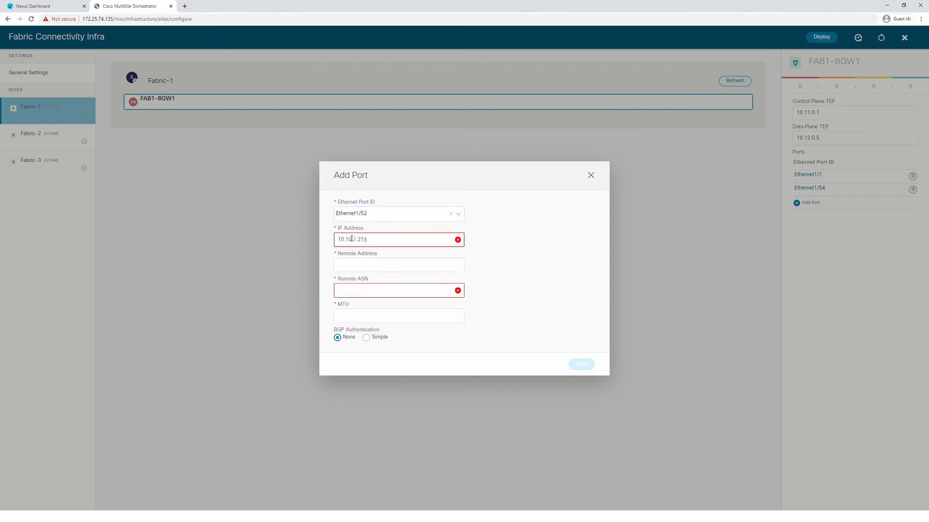
pyautogui.write('30')
pyautogui.press('Tab')
pyautogui.write('10.10.1.22')
pyautogui.press('Tab')
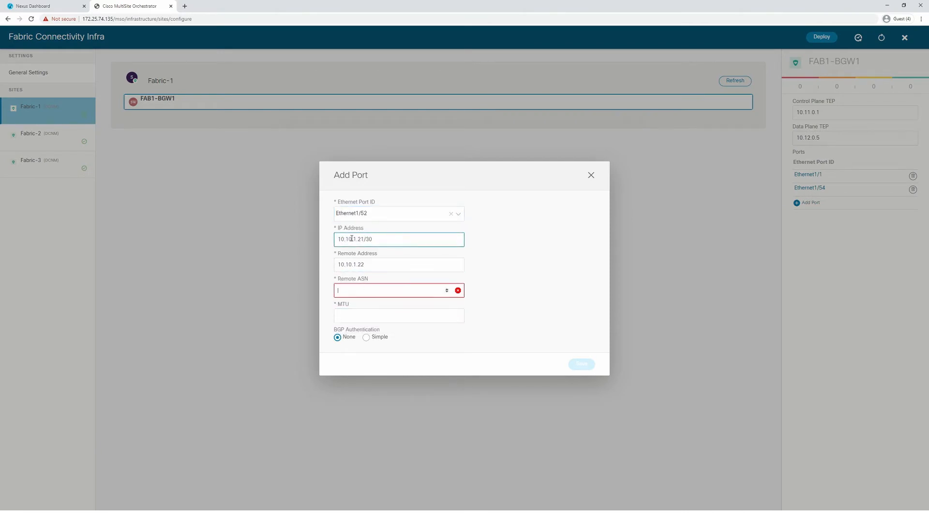
pyautogui.write('65003')
pyautogui.press('Tab')
pyautogui.write('9216')
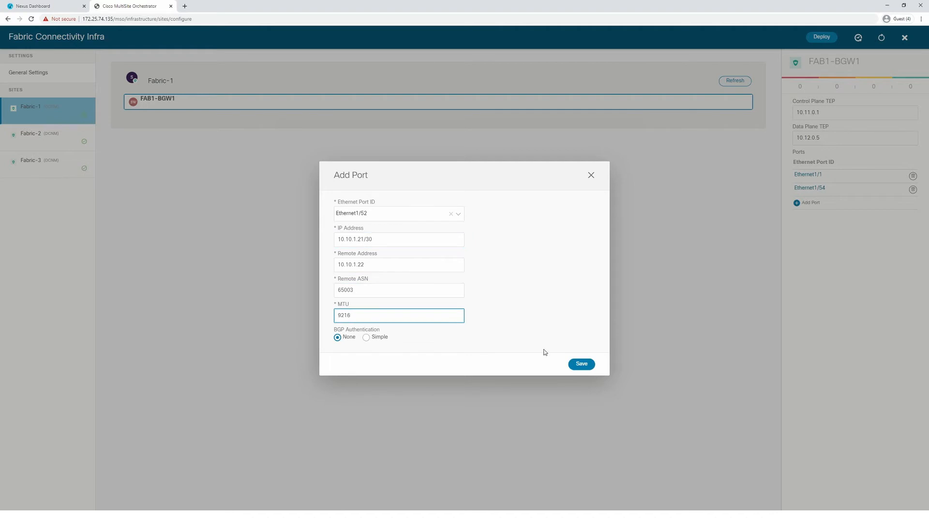
pyautogui.click(583, 365)
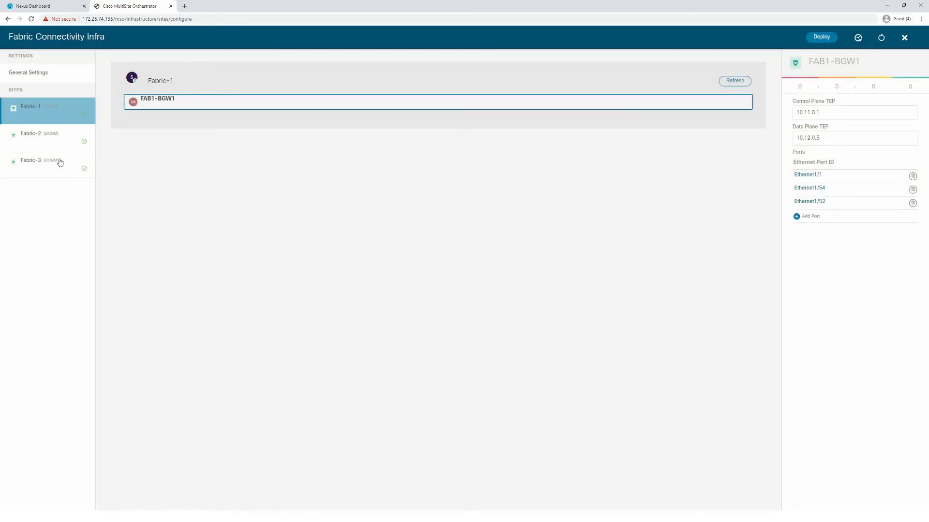
# - Add N93180FX-BGW2-S3 port Ethernet1/51 with IP 10.10.1.22/30, remote 10.10.1.21, ASN 65001, MTU 9216
pyautogui.click(30, 164)
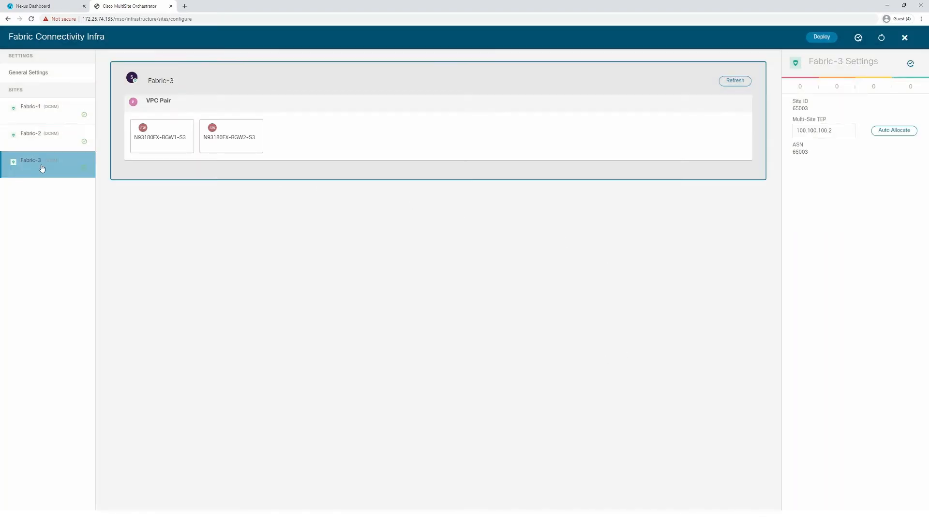
pyautogui.click(225, 137)
pyautogui.click(813, 202)
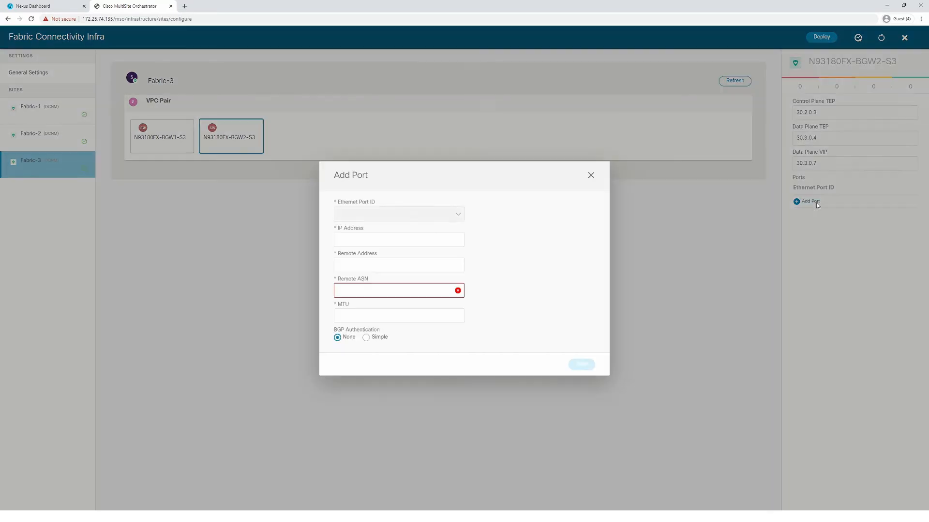
pyautogui.click(434, 210)
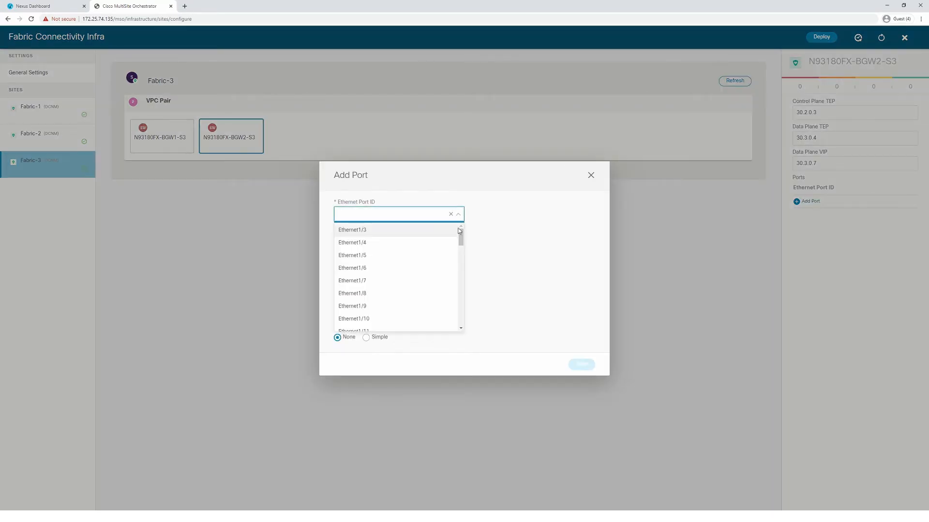
pyautogui.moveTo(460, 240); pyautogui.dragTo(461, 301)
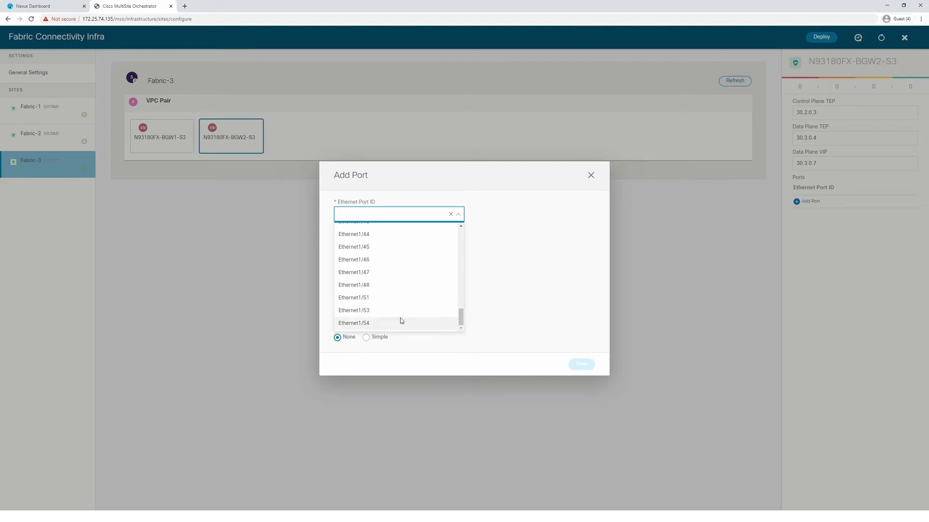
pyautogui.click(362, 299)
pyautogui.click(353, 239)
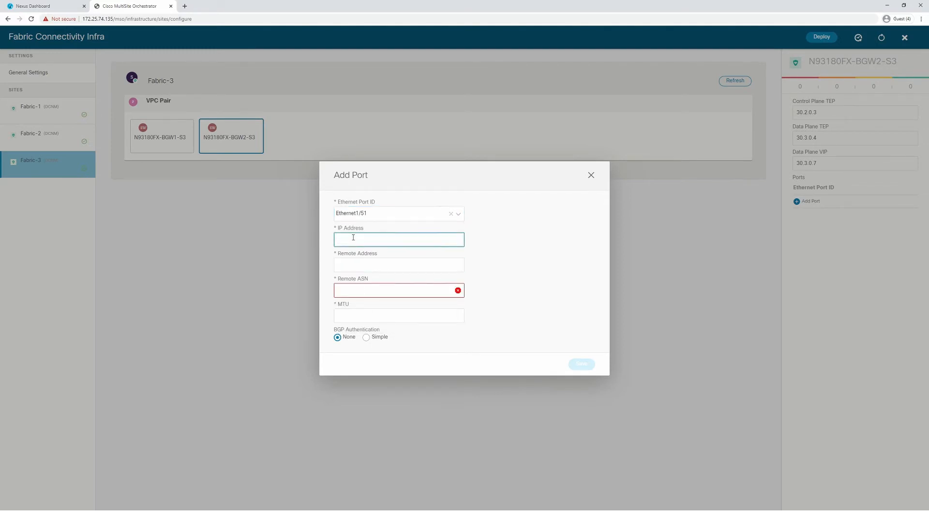
pyautogui.write('10.101.22/30')
pyautogui.press('Tab')
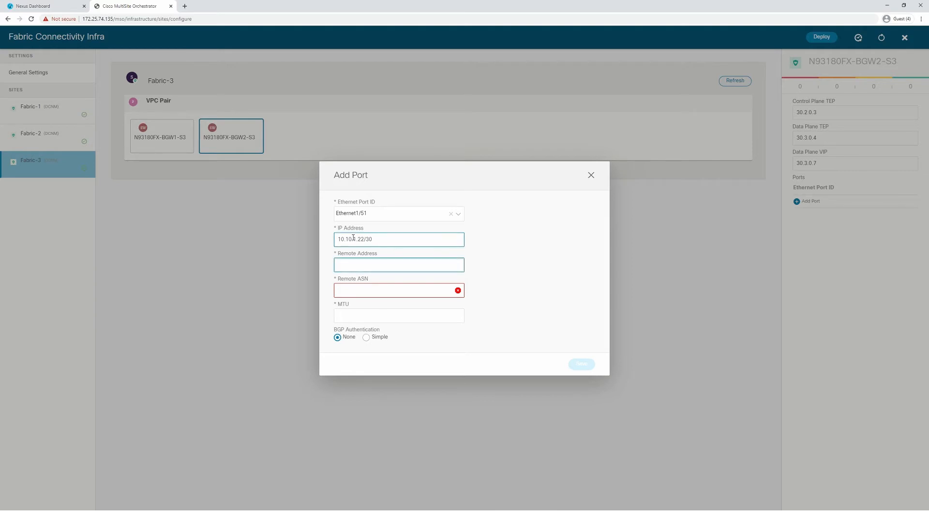
pyautogui.write('10.10.1.21')
pyautogui.press('Tab')
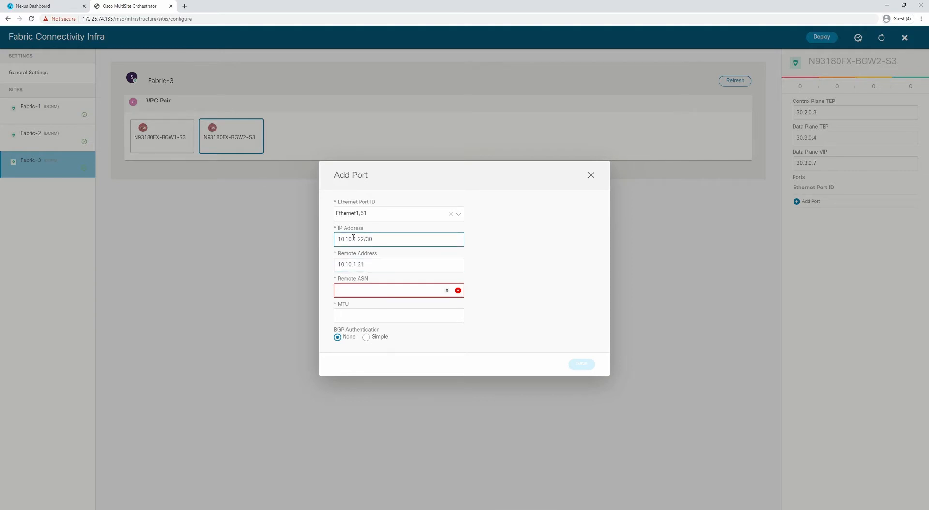
pyautogui.write('65001')
pyautogui.press('Tab')
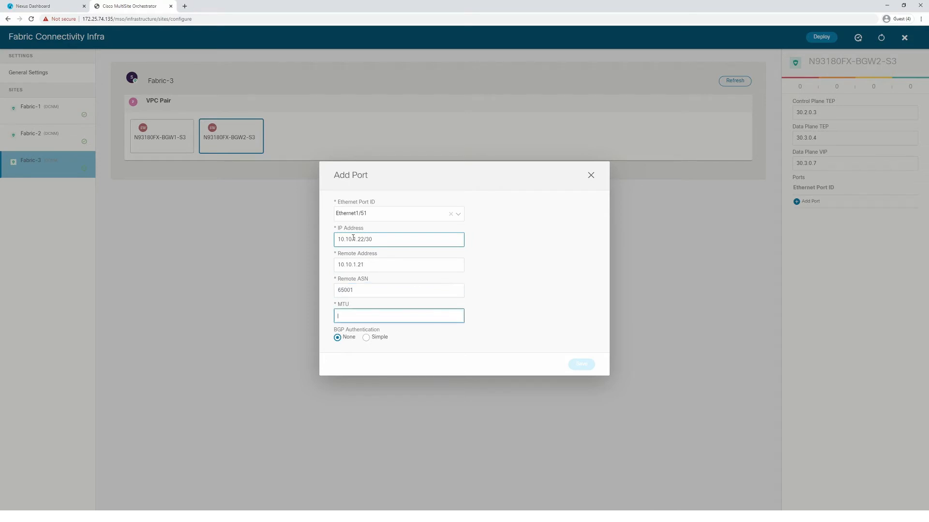
pyautogui.write('92')
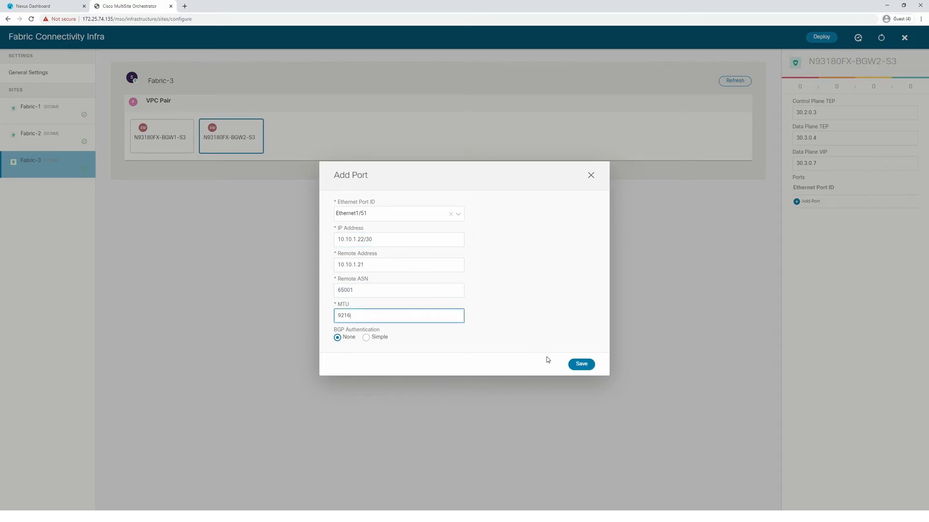
pyautogui.write('16')
pyautogui.click(583, 364)
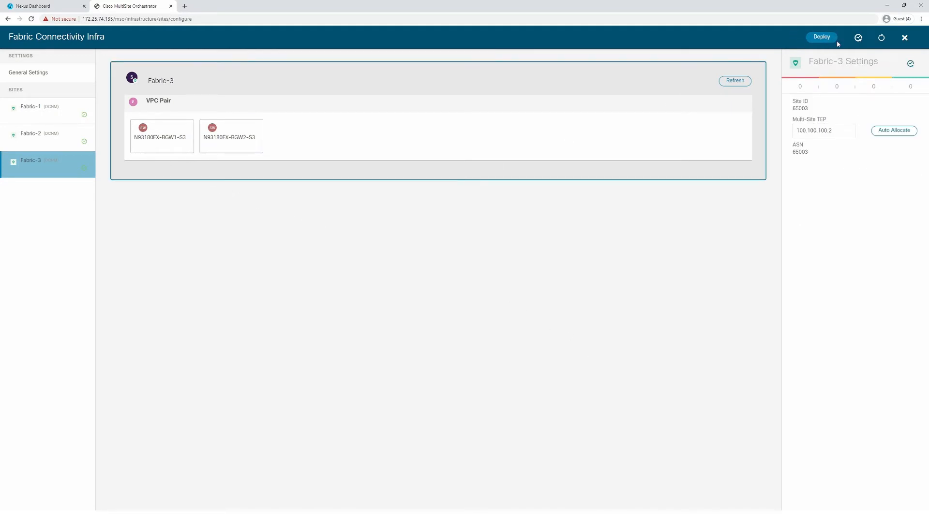
# - Deploy the fabric connectivity infra configuration and close the connectivity settings view
pyautogui.click(817, 37)
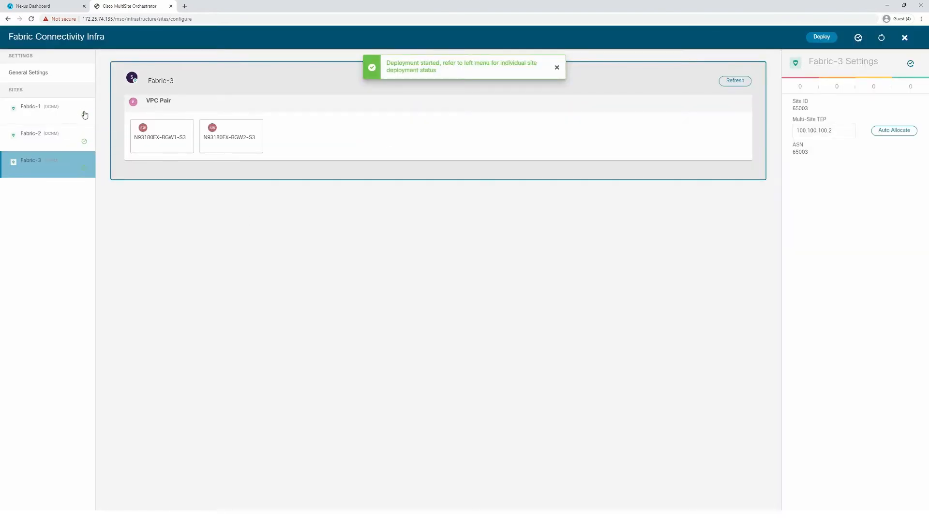
pyautogui.moveTo(84, 117)
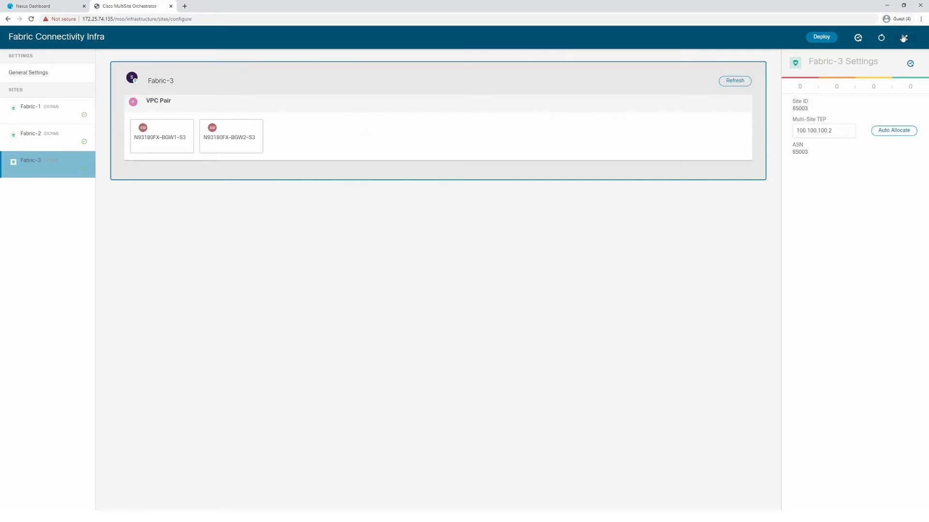
pyautogui.click(904, 37)
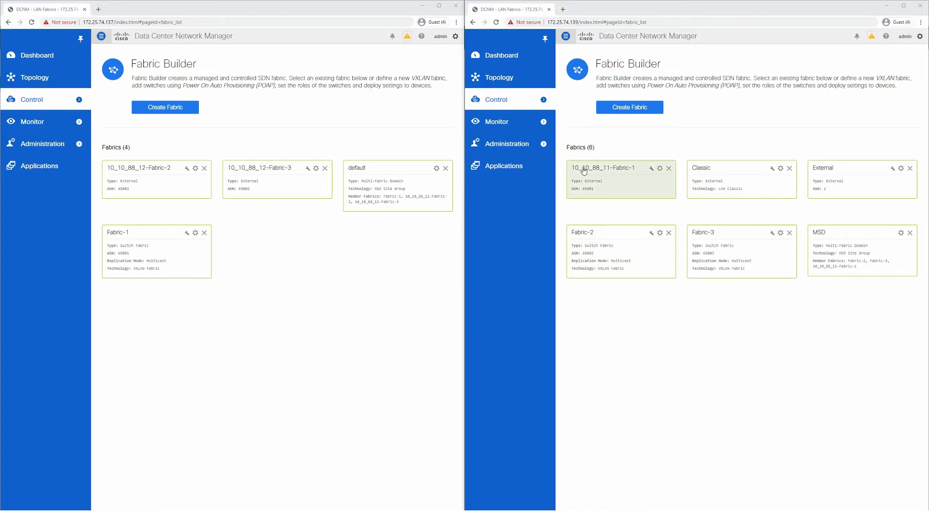
# - Show the Fabric-1 topology in the left DCNM window and Fabric-3 in the right window
pyautogui.click(197, 266)
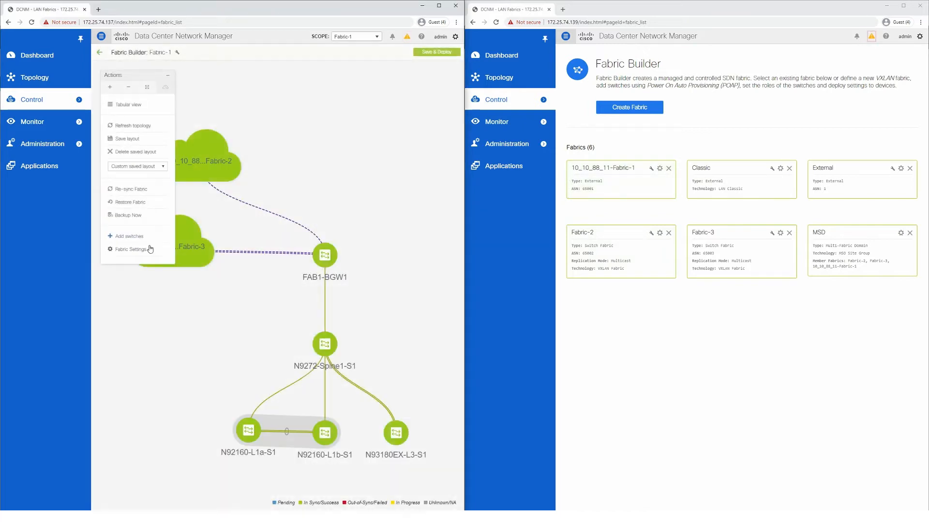
pyautogui.click(167, 77)
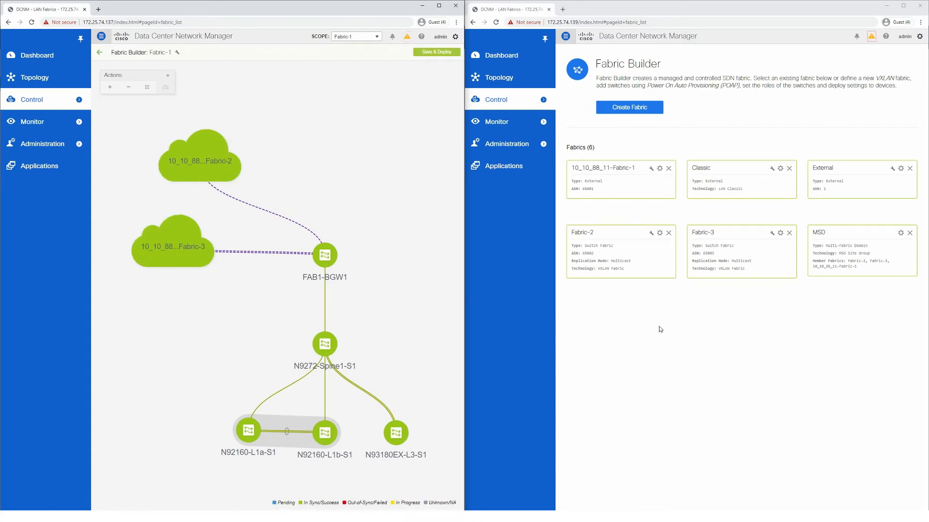
pyautogui.click(611, 249)
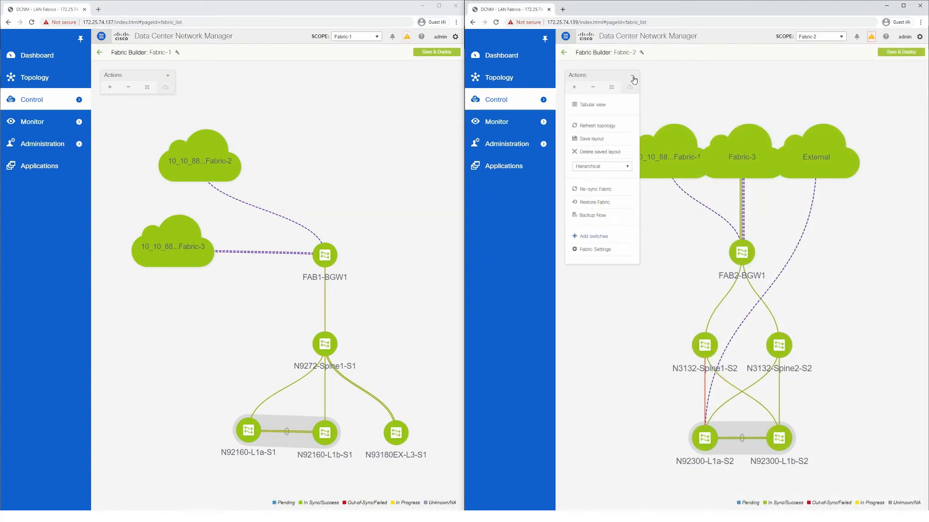
pyautogui.click(632, 77)
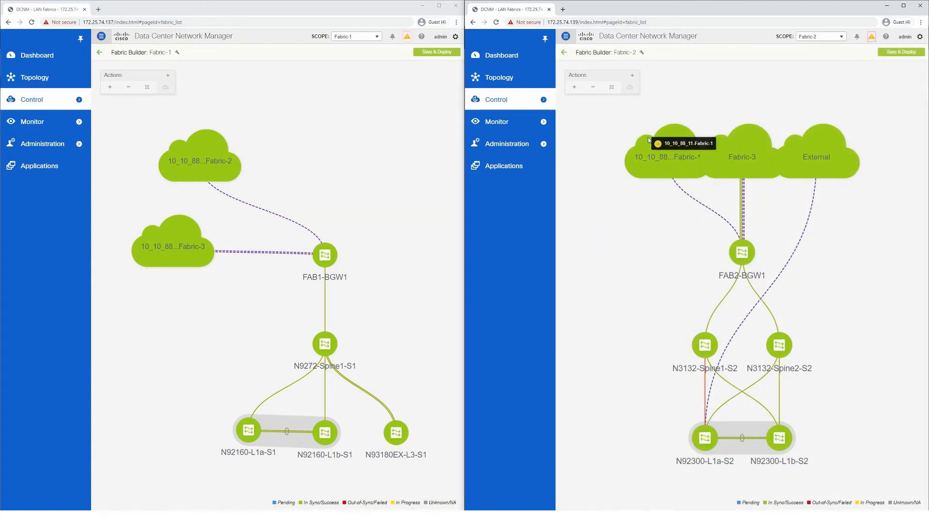
pyautogui.click(841, 37)
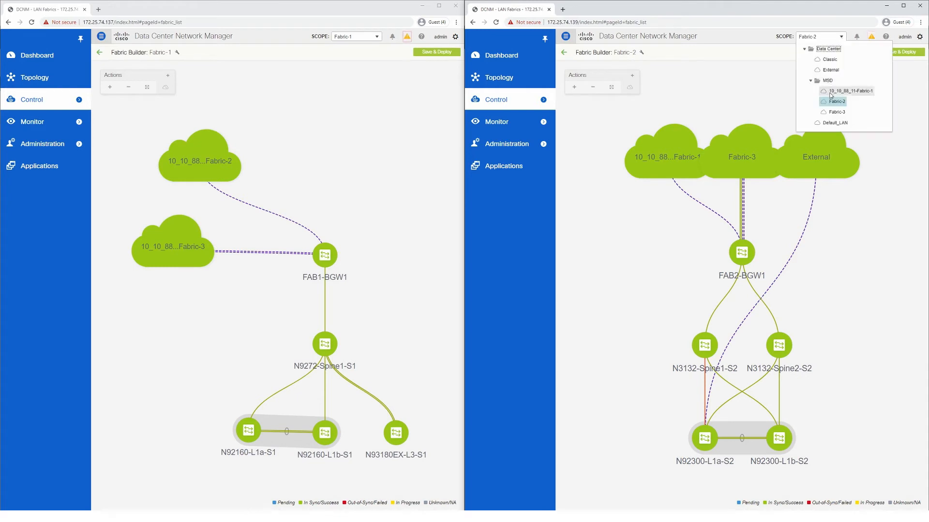
pyautogui.click(836, 112)
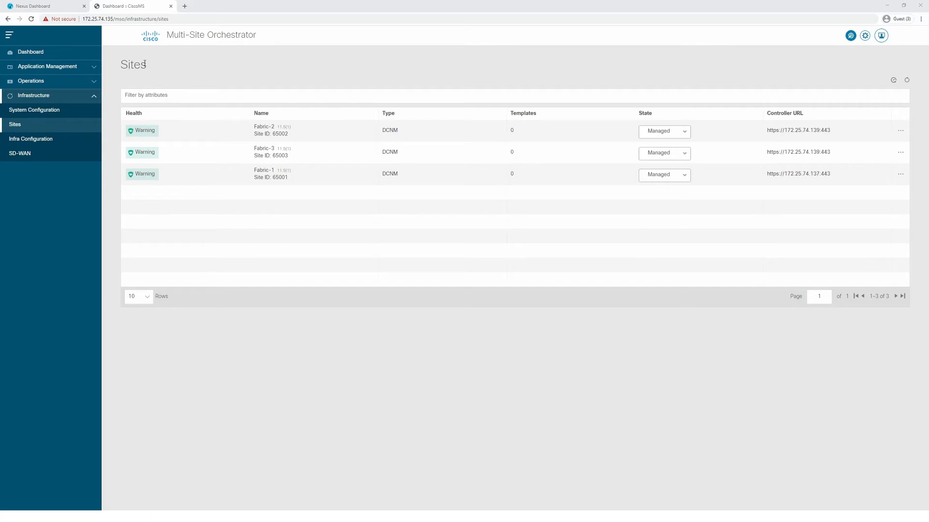
# - Create and save a new schema named 'demo' from the Schemas list
pyautogui.click(56, 69)
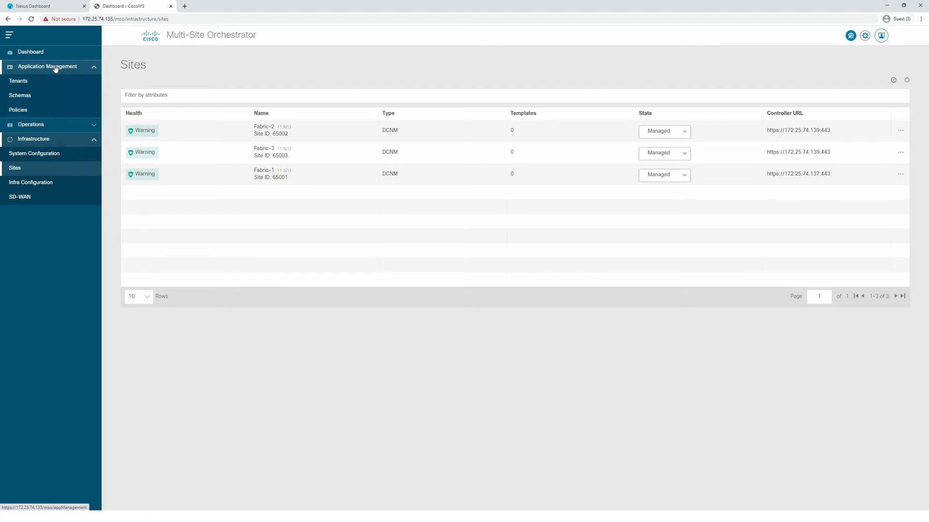
pyautogui.click(54, 99)
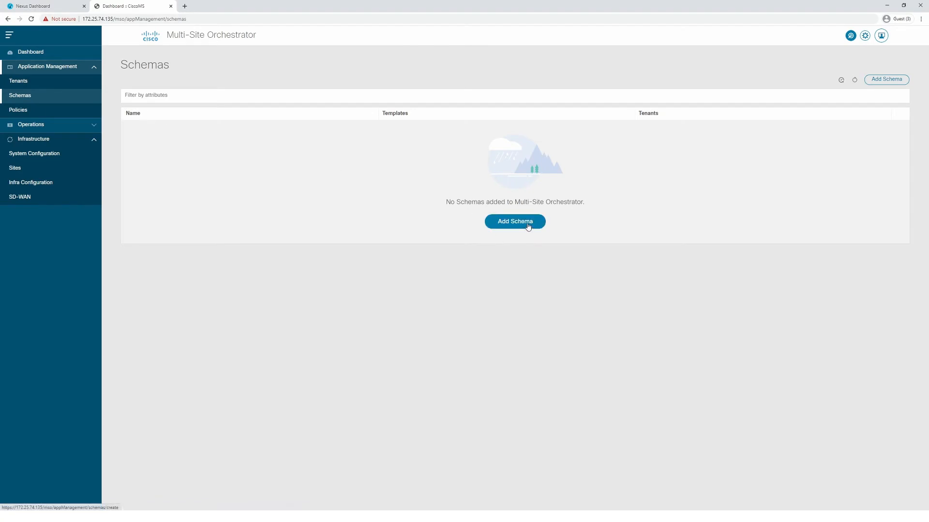
pyautogui.click(886, 79)
pyautogui.tripleClick(368, 261)
pyautogui.write('demo')
pyautogui.click(582, 315)
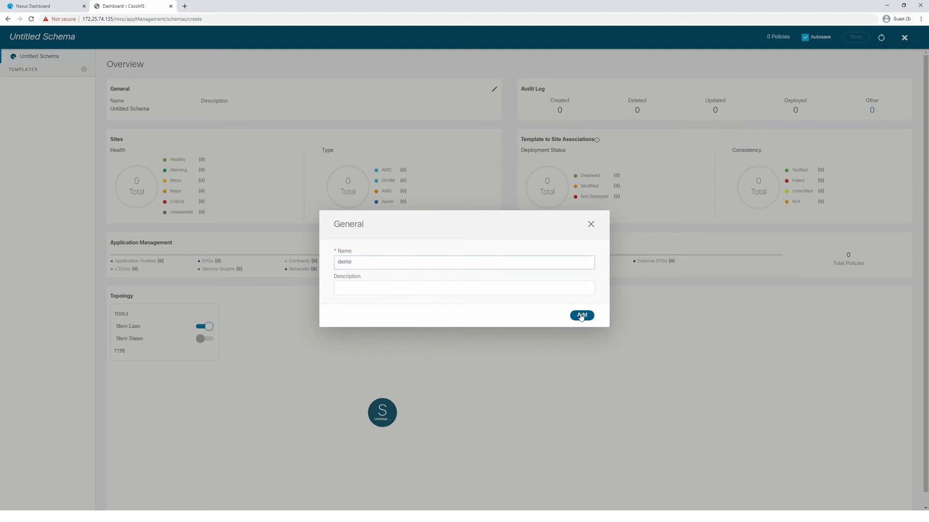
# - Add a Networking template, Template 1, to the demo schema
pyautogui.click(83, 70)
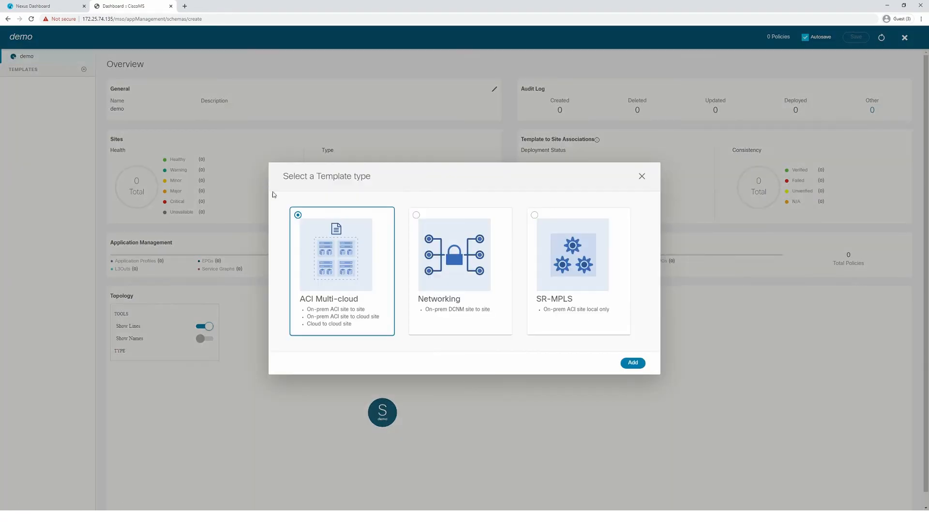
pyautogui.click(448, 266)
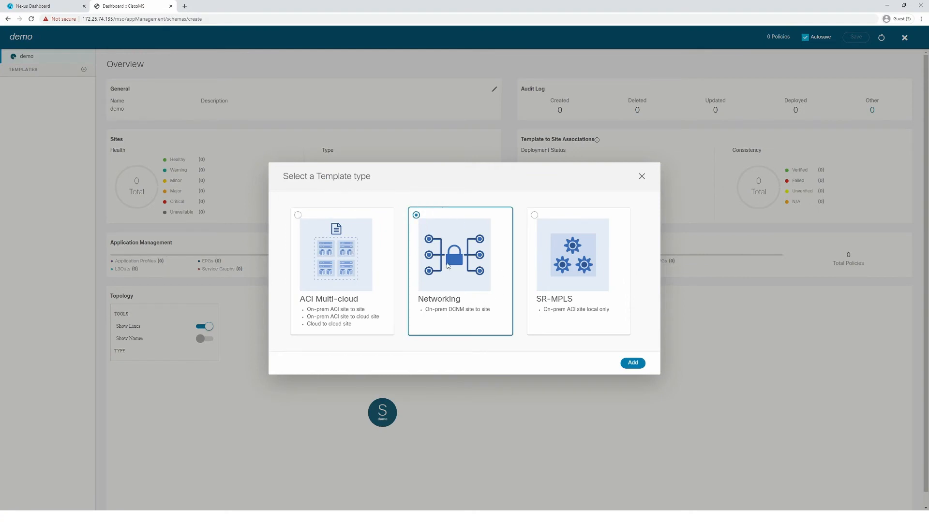
pyautogui.click(632, 364)
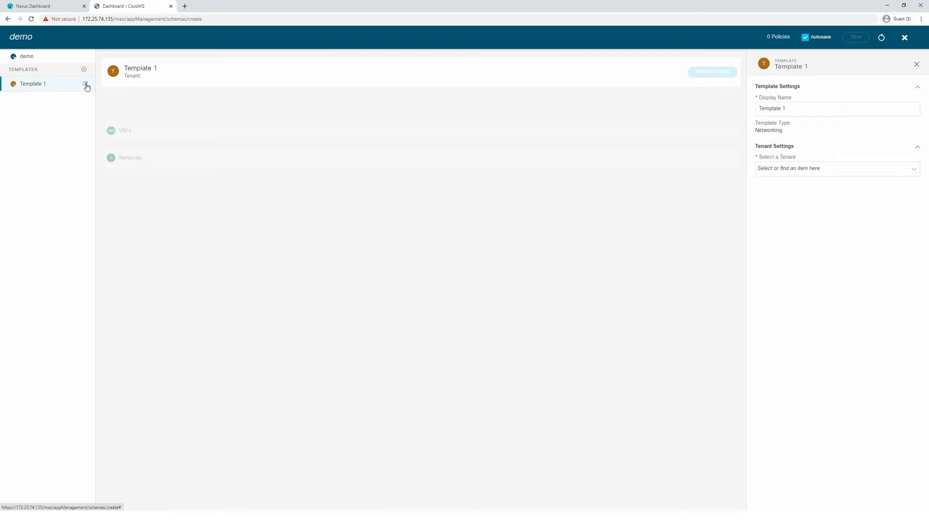
pyautogui.click(86, 86)
# - Rename Template 1 to template-1
pyautogui.tripleClick(68, 80)
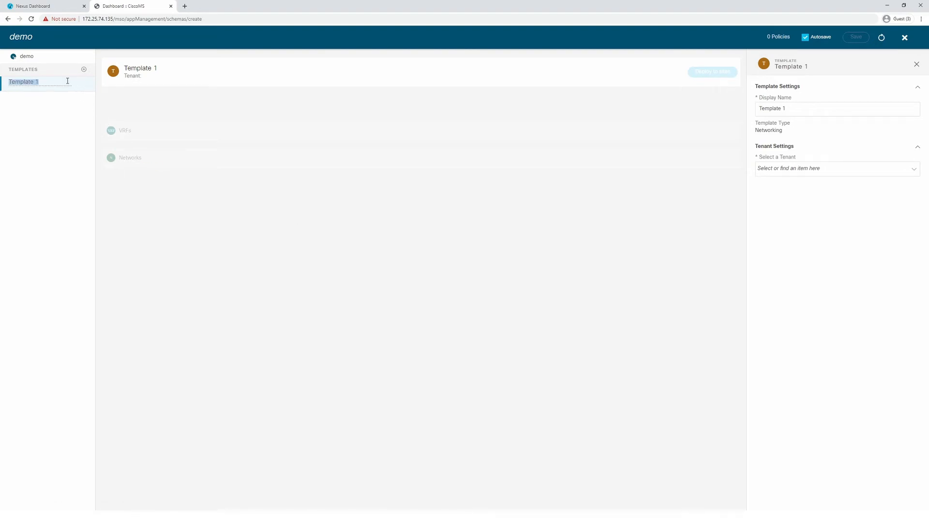
pyautogui.write('template')
pyautogui.press('Return')
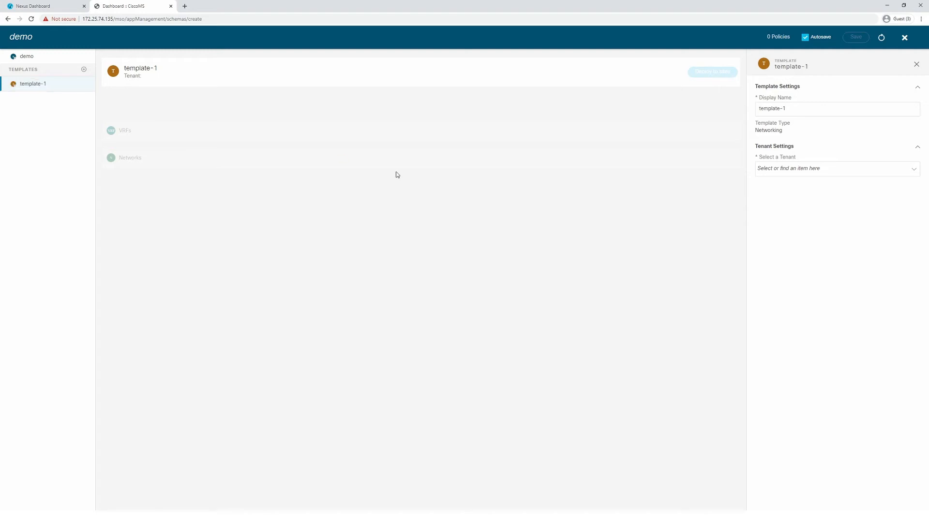
# - Assign the dcnm-default-tn tenant to template-1
pyautogui.click(776, 110)
pyautogui.click(789, 172)
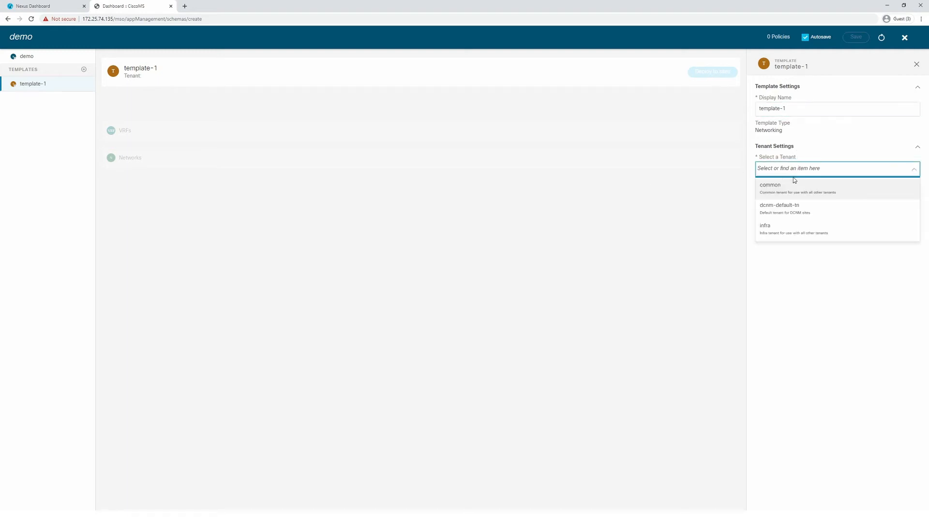
pyautogui.click(803, 213)
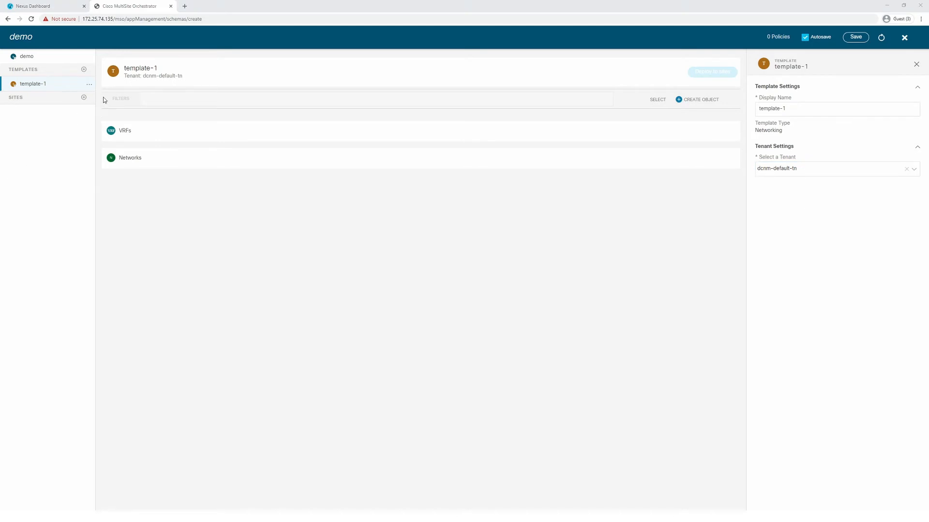
pyautogui.click(85, 98)
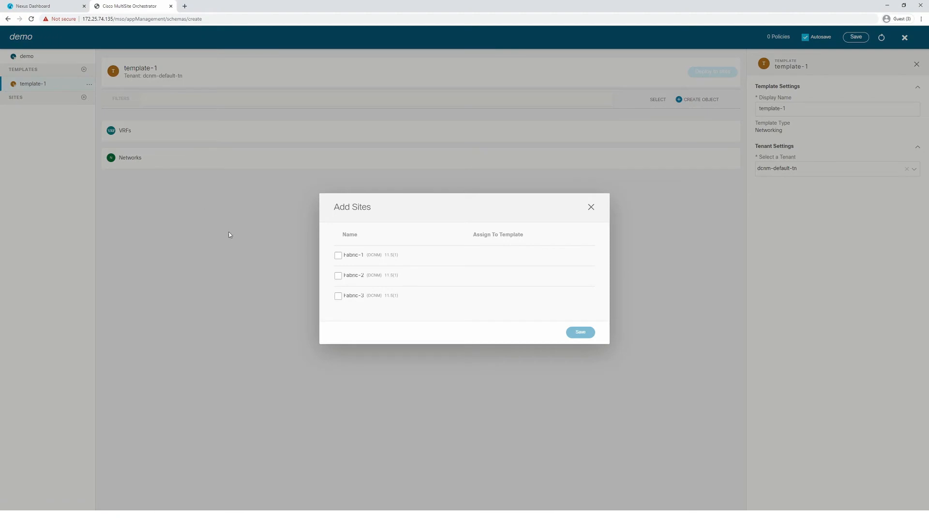
# - Add Fabric-1, Fabric-2 and Fabric-3 as sites, each assigned template-1, and save the demo schema
pyautogui.click(338, 257)
pyautogui.click(338, 276)
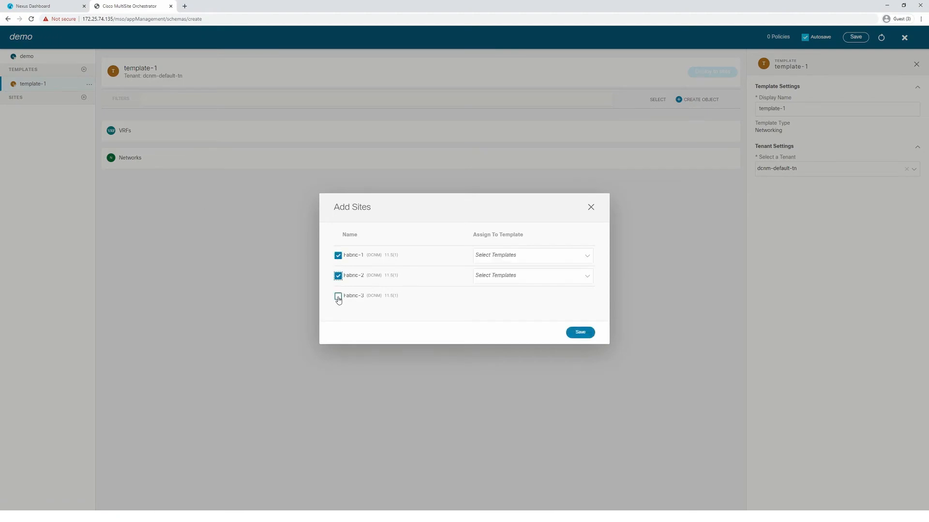
pyautogui.click(338, 296)
pyautogui.click(540, 251)
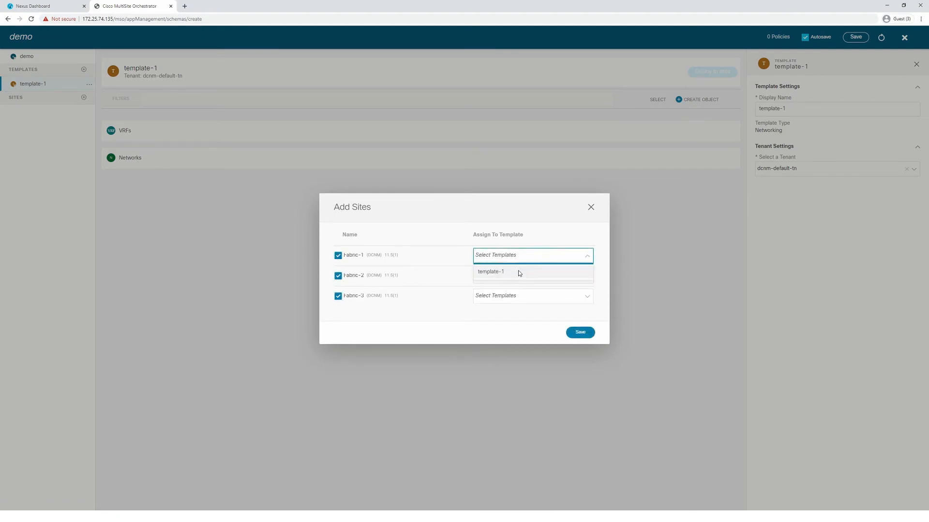
pyautogui.click(518, 271)
pyautogui.click(522, 276)
pyautogui.click(521, 292)
pyautogui.click(520, 300)
pyautogui.click(516, 312)
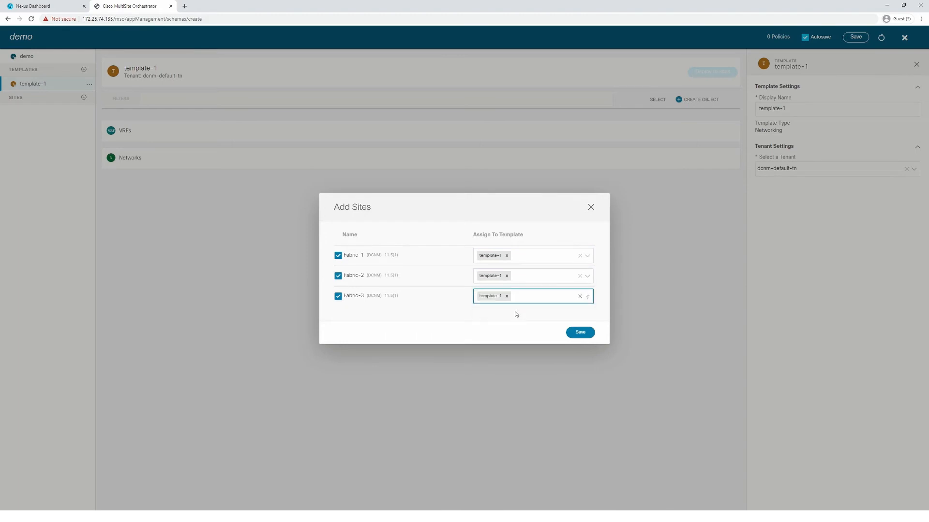
pyautogui.click(581, 334)
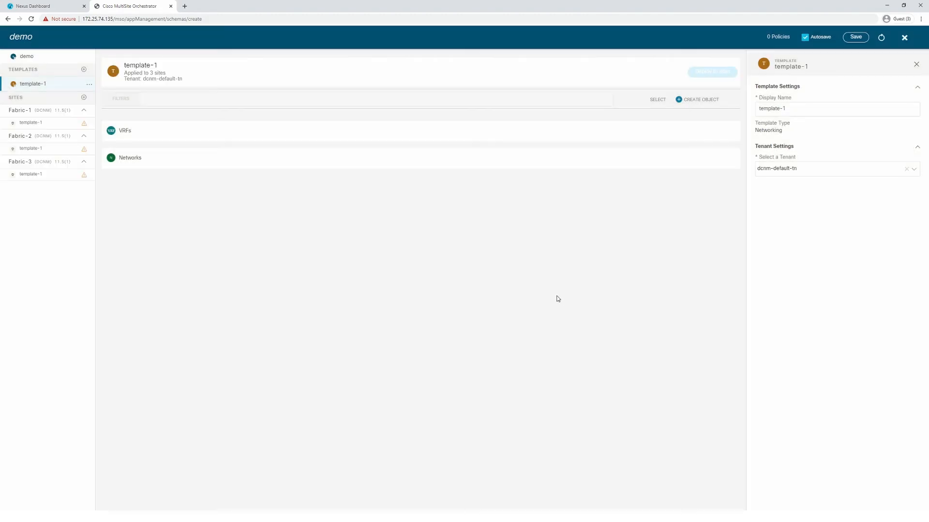
pyautogui.click(853, 39)
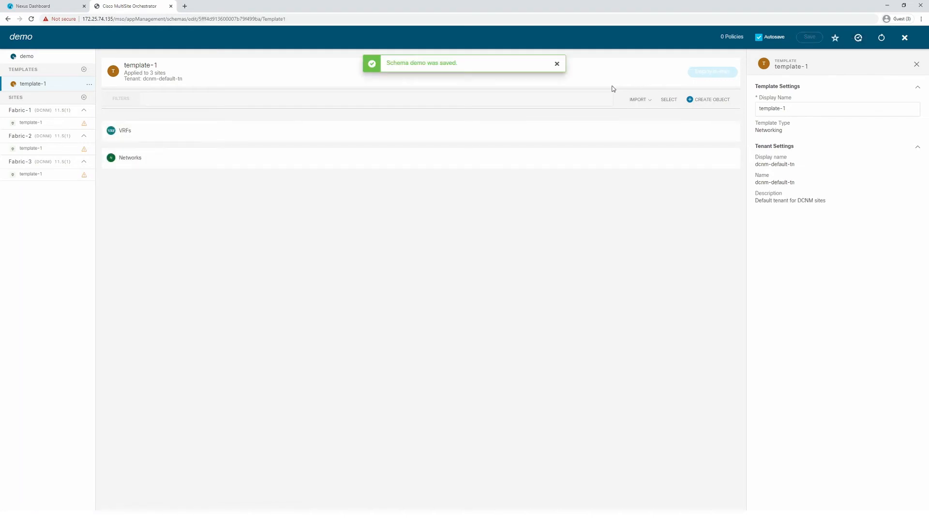
# - Import networks ENG-11 and CORP-11 with related VRFs from Fabric-2 into template-1
pyautogui.click(645, 100)
pyautogui.click(617, 119)
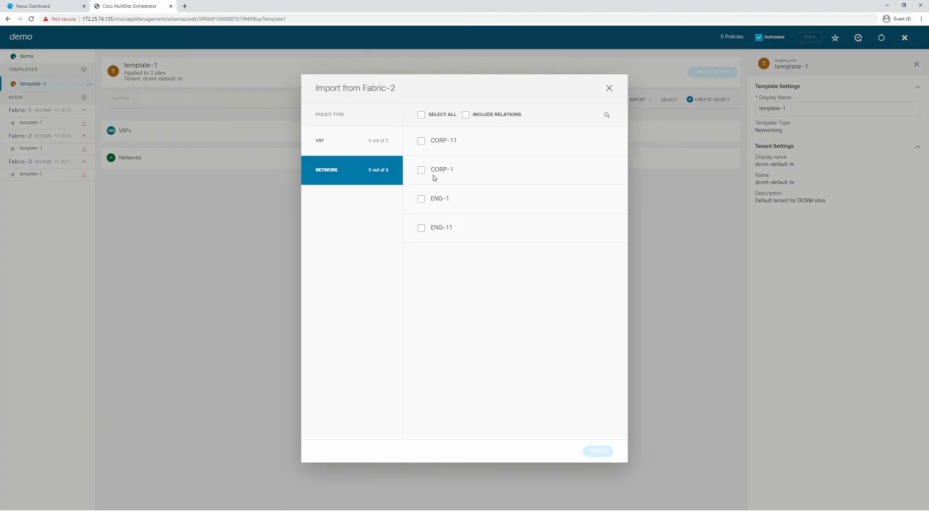
pyautogui.click(323, 138)
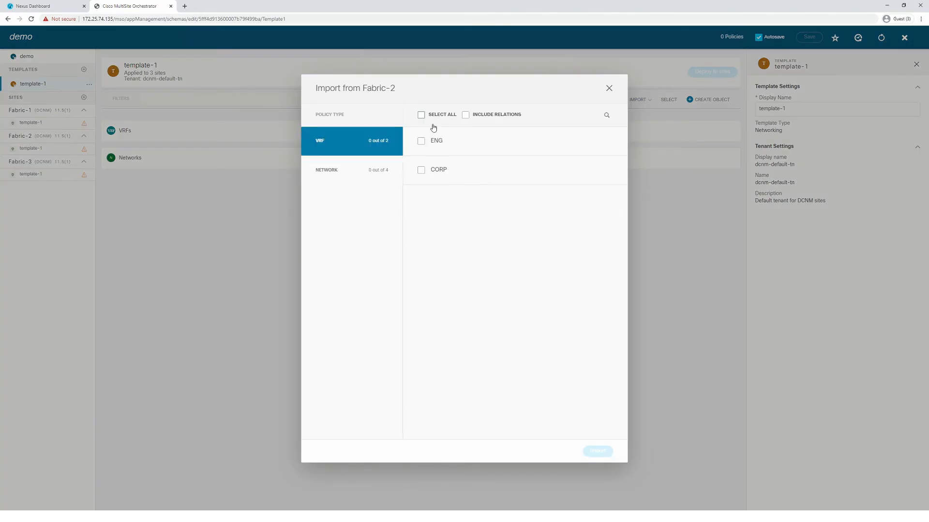
pyautogui.click(321, 173)
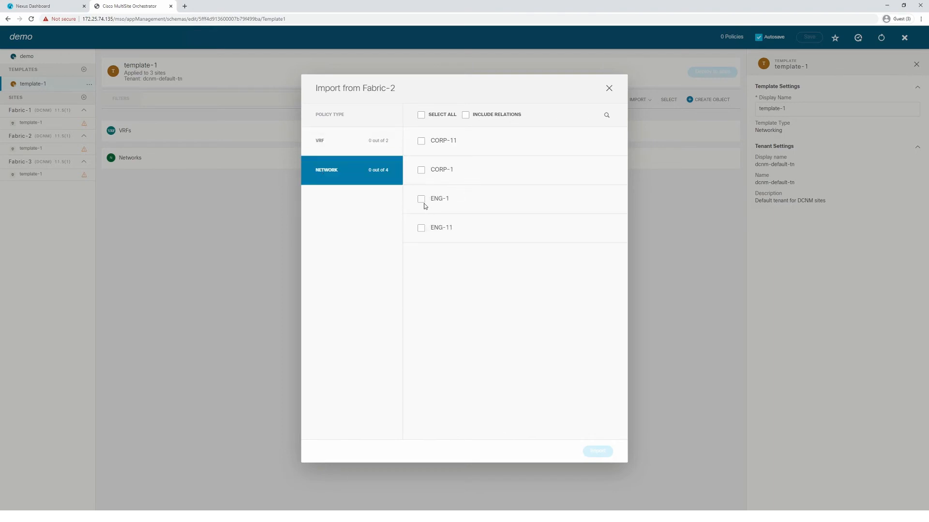
pyautogui.click(420, 227)
pyautogui.click(423, 142)
pyautogui.click(472, 118)
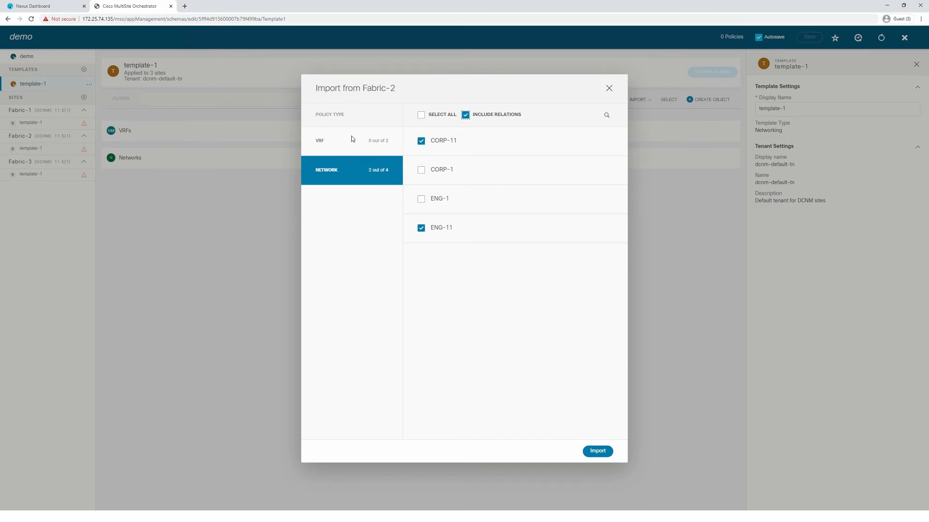
pyautogui.click(597, 451)
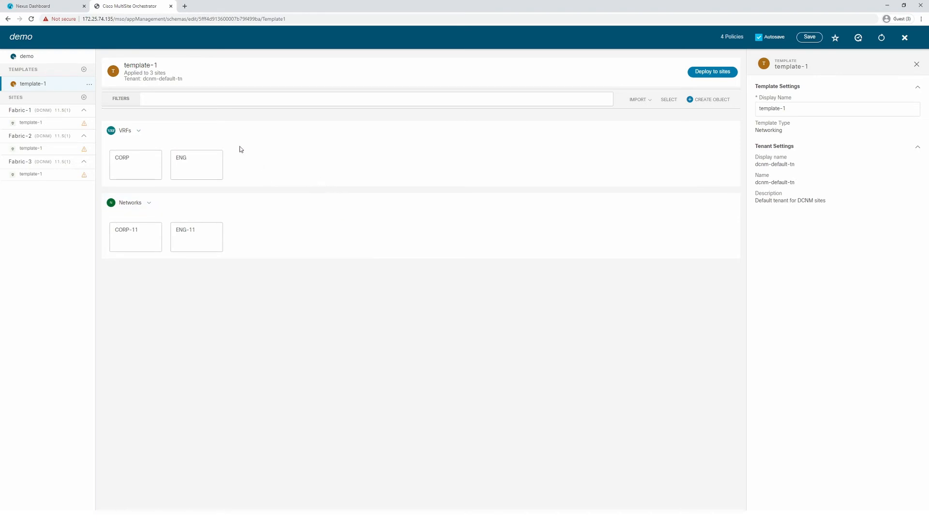
pyautogui.click(36, 150)
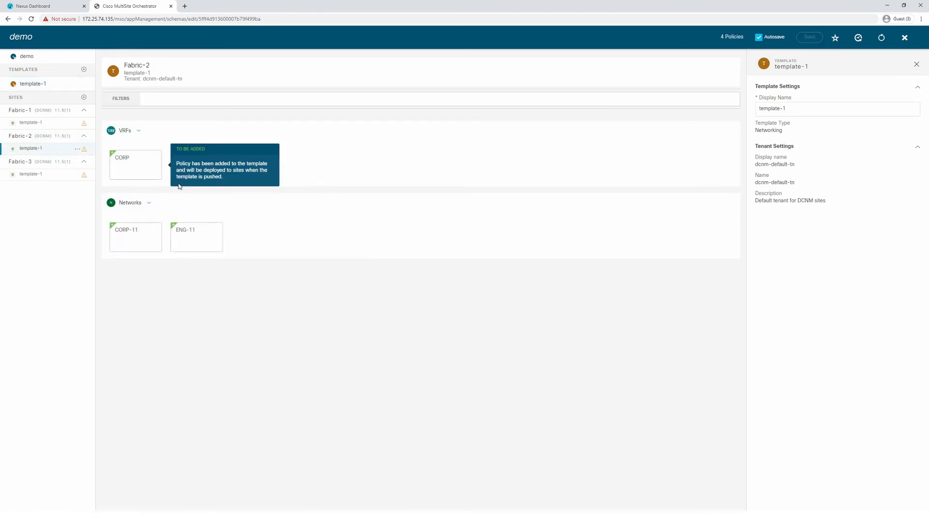
pyautogui.click(196, 248)
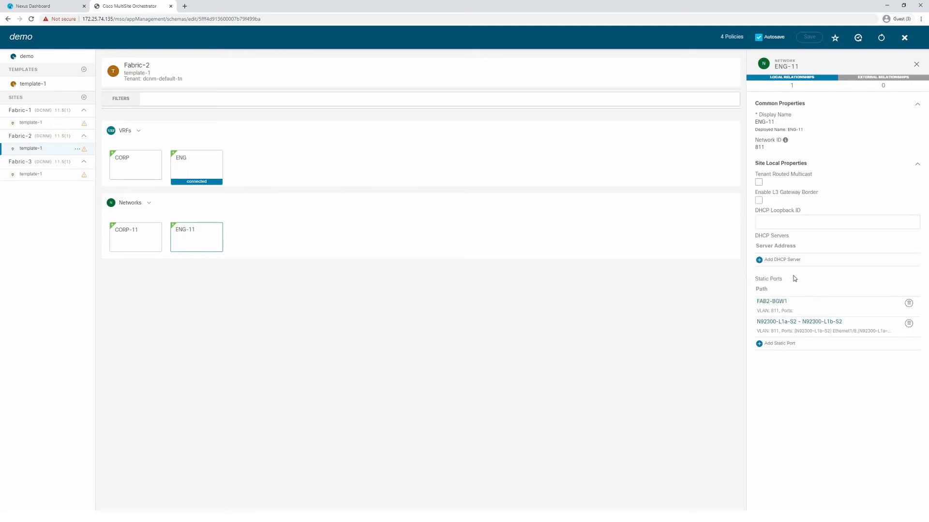
pyautogui.click(33, 178)
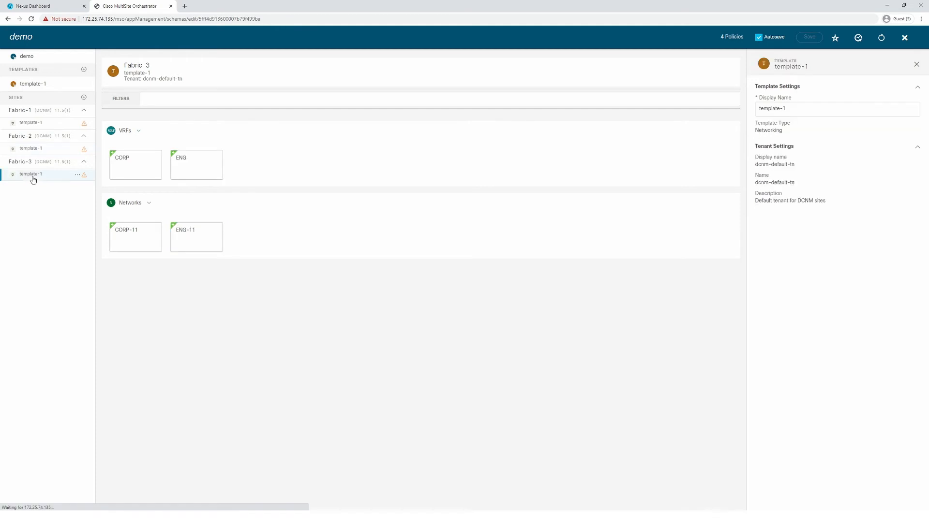
pyautogui.click(209, 240)
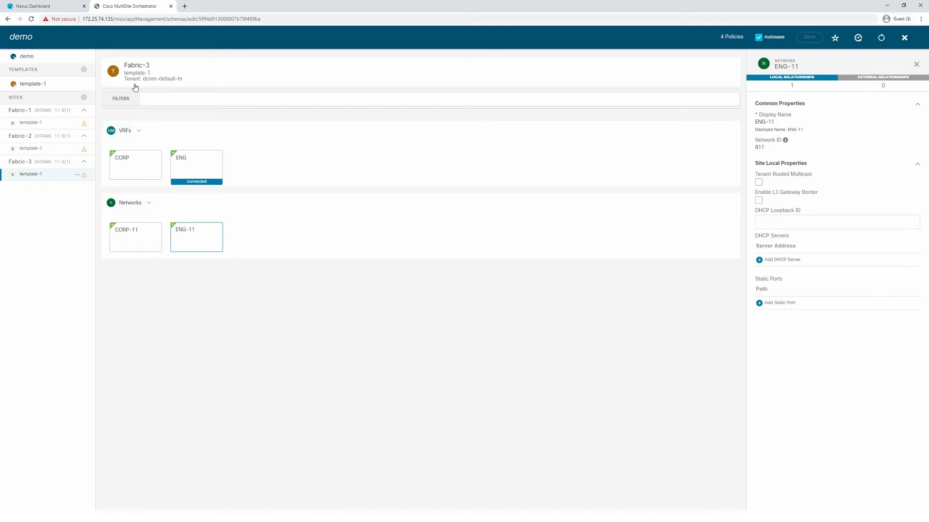
pyautogui.click(35, 84)
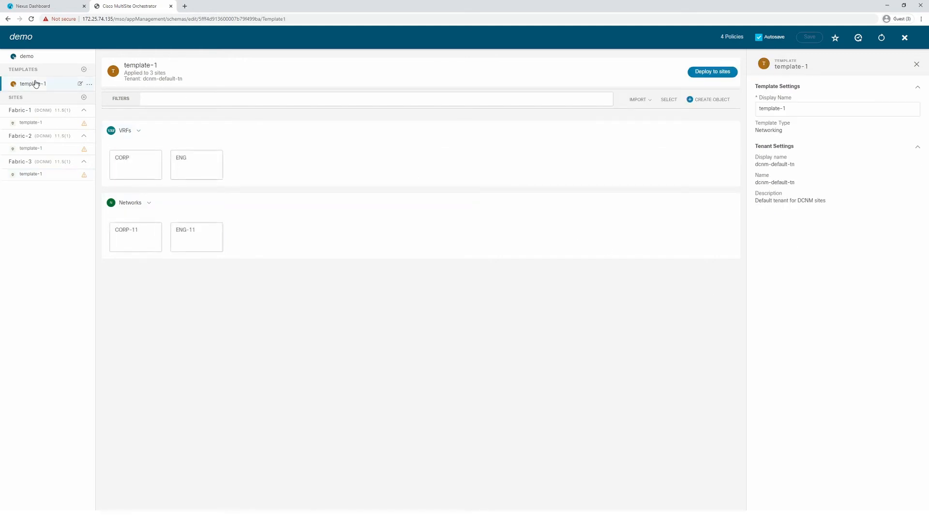
# - Import CORP-11 and ENG-11 from Fabric-3 into template-1
pyautogui.click(637, 101)
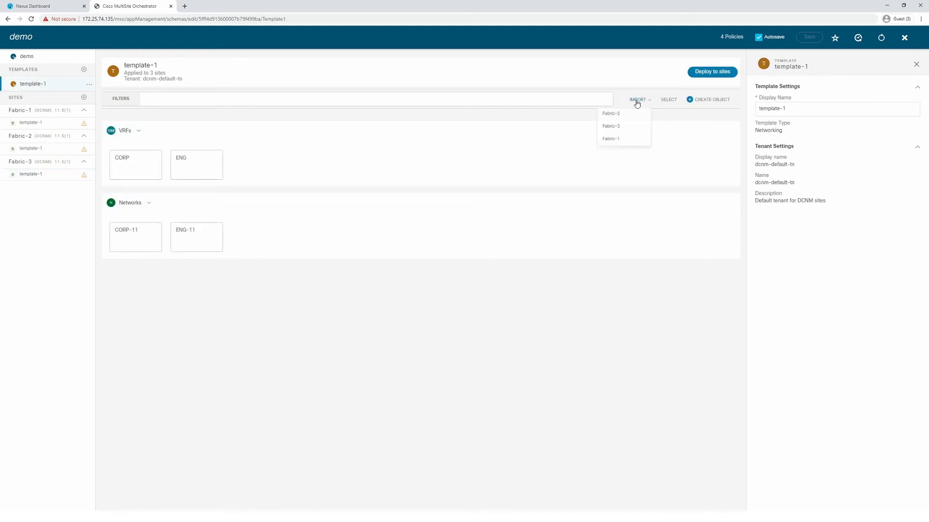
pyautogui.click(611, 127)
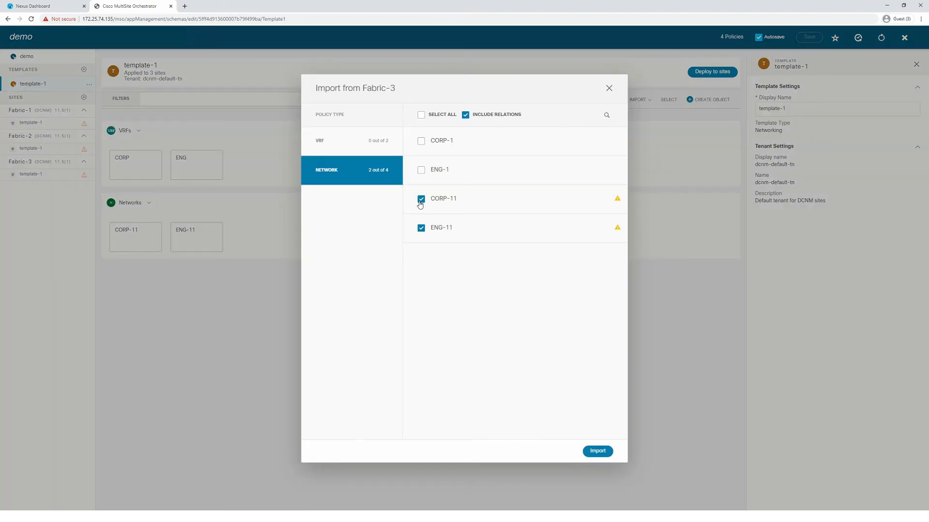
pyautogui.click(600, 453)
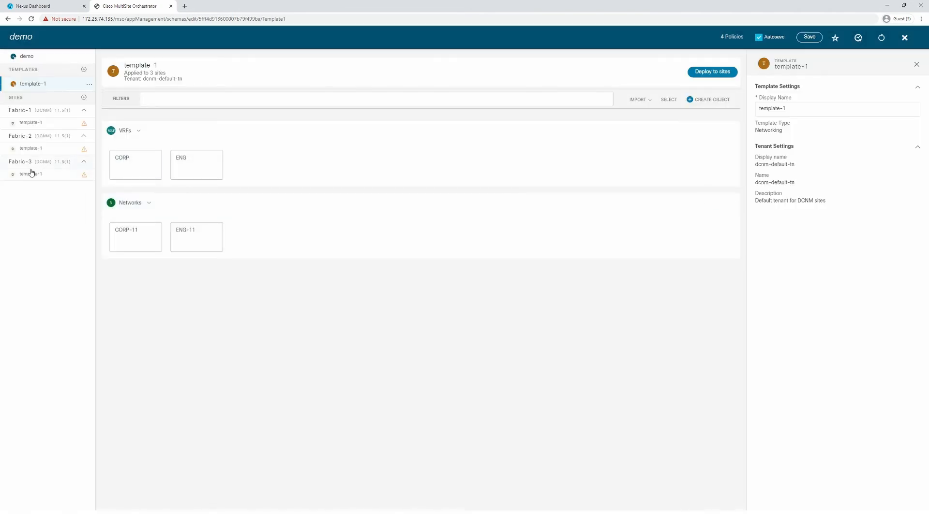
# - Check ENG-11's static ports in the Fabric-3 and Fabric-1 site views
pyautogui.click(31, 174)
pyautogui.click(201, 244)
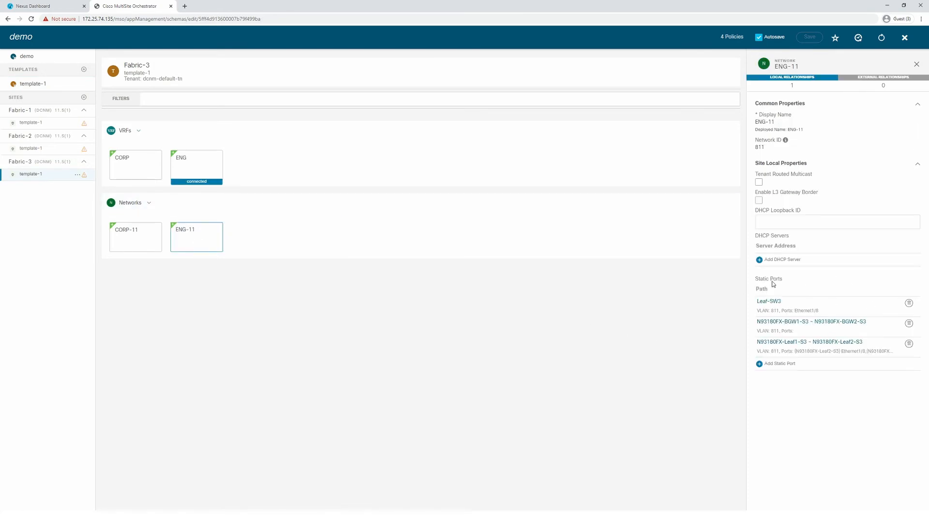
pyautogui.click(31, 124)
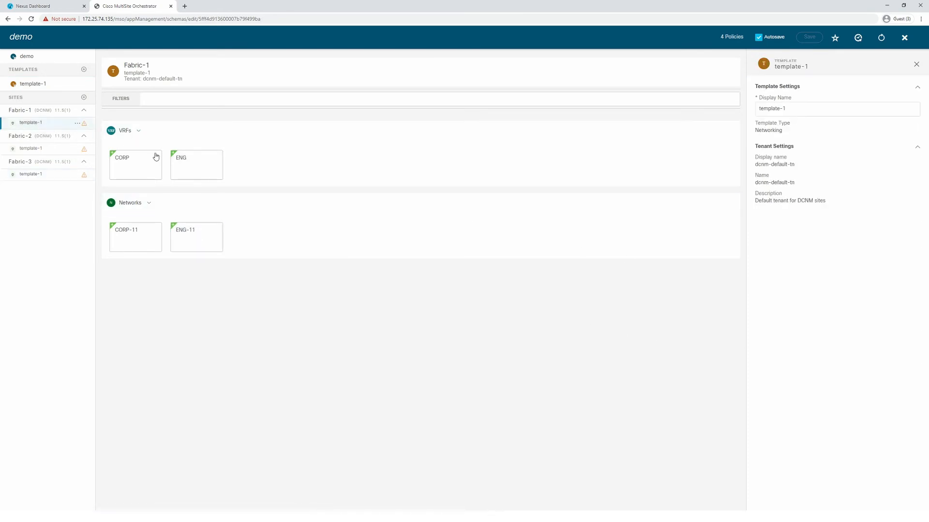
pyautogui.click(190, 237)
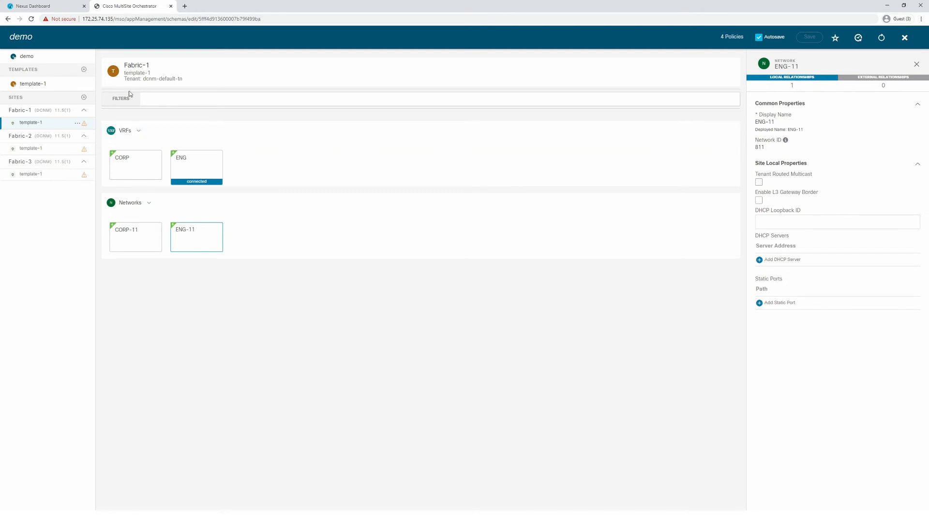
pyautogui.click(35, 85)
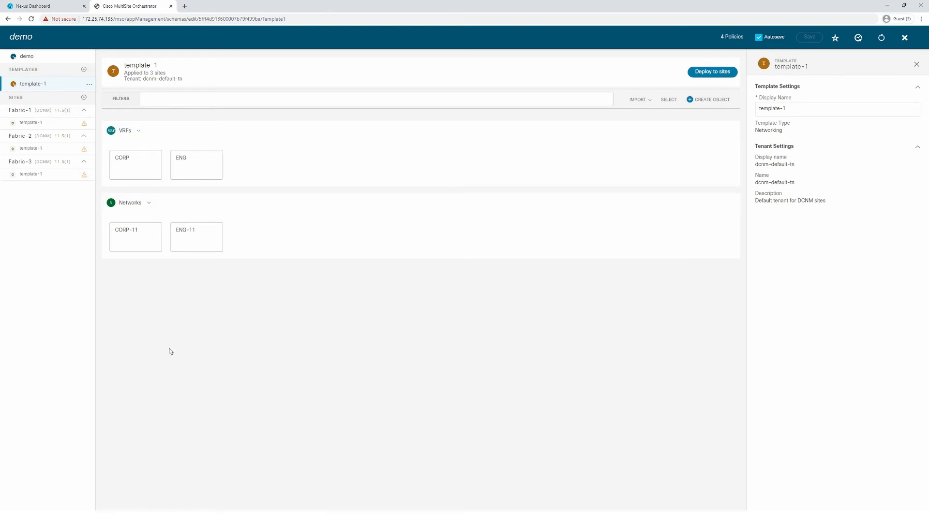
# - Select the CORP-11 and ENG-11 networks on the MSD fabric in DCNM
pyautogui.hotkey('alt', 'Tab')
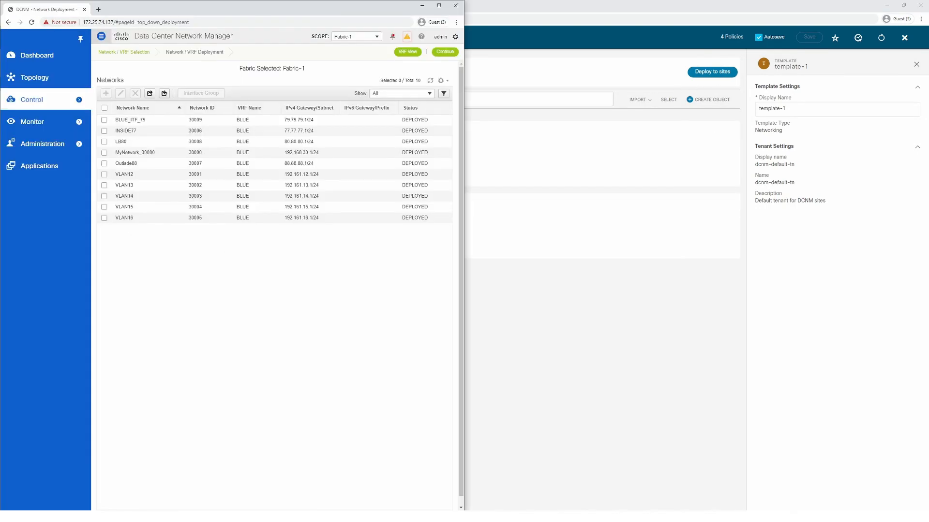
pyautogui.click(116, 516)
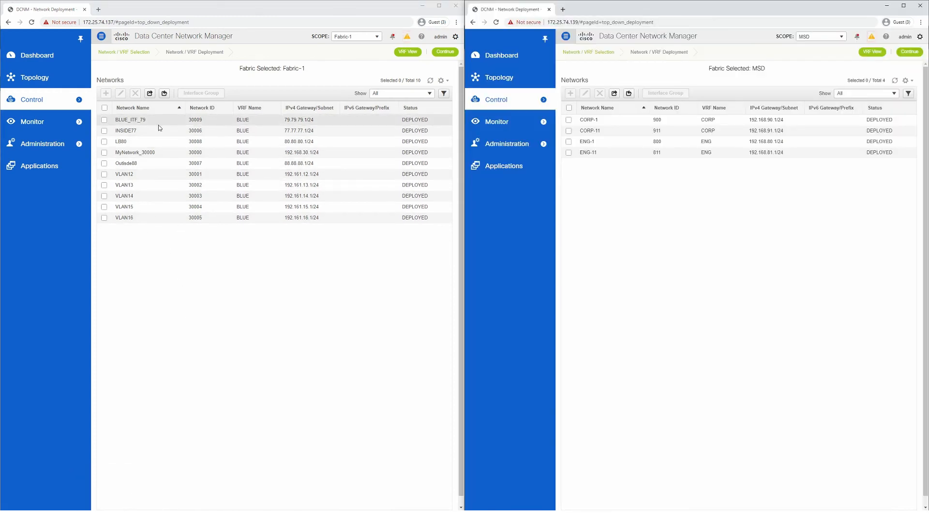
pyautogui.click(568, 153)
pyautogui.click(568, 131)
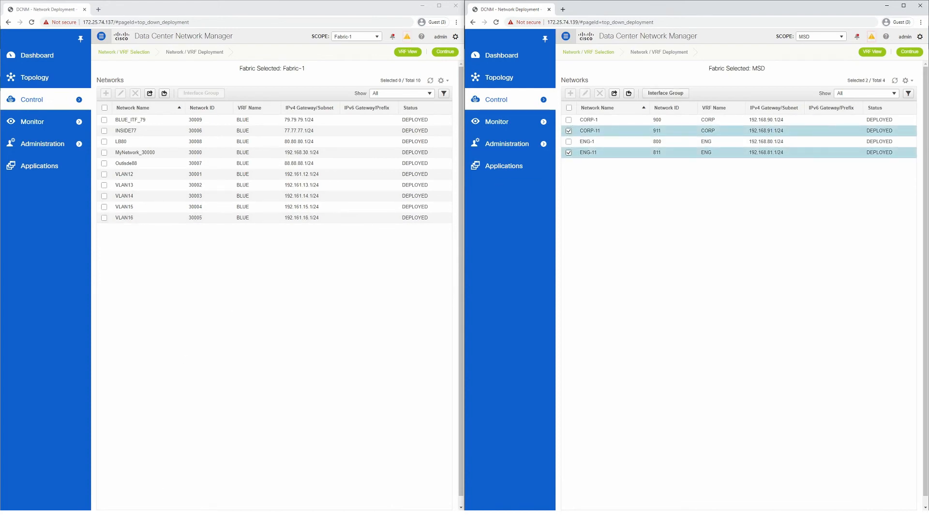
# - Return to the orchestrator and bring up template-1's Deploy to sites summary
pyautogui.moveTo(175, 517)
pyautogui.click(174, 489)
pyautogui.click(709, 71)
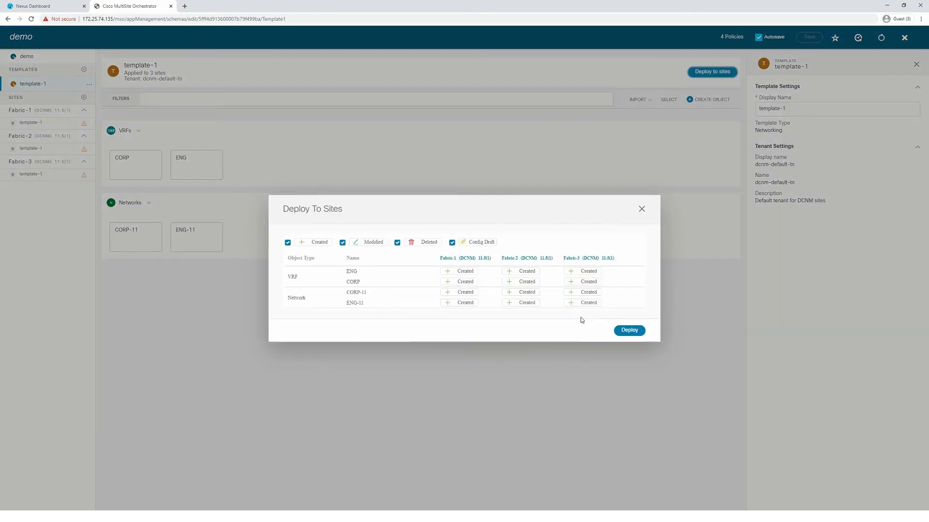
# - Deploy VRFs CORP, ENG and networks CORP-11, ENG-11, then confirm both networks on Fabric-1 in DCNM
pyautogui.click(630, 331)
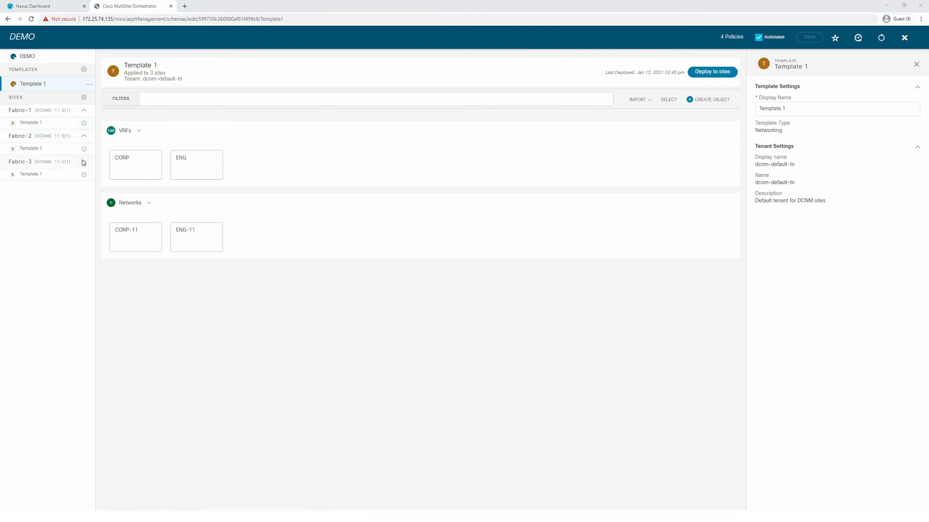
pyautogui.moveTo(83, 177)
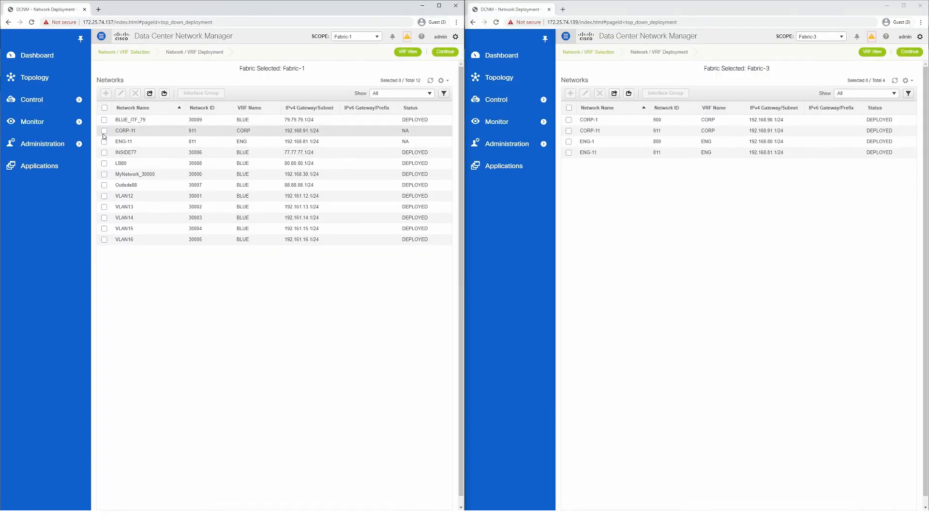
pyautogui.click(104, 130)
pyautogui.click(104, 141)
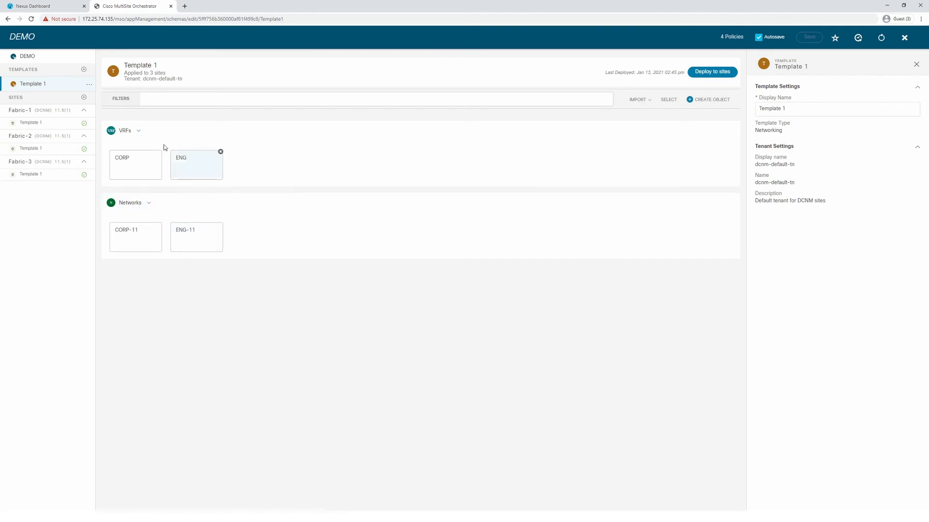
# - Add a static port Ethernet1/17 on leaf pair N92160-L1a-S1 ~ N92160-L1b-S1 to ENG-11 on Fabric-1
pyautogui.click(26, 122)
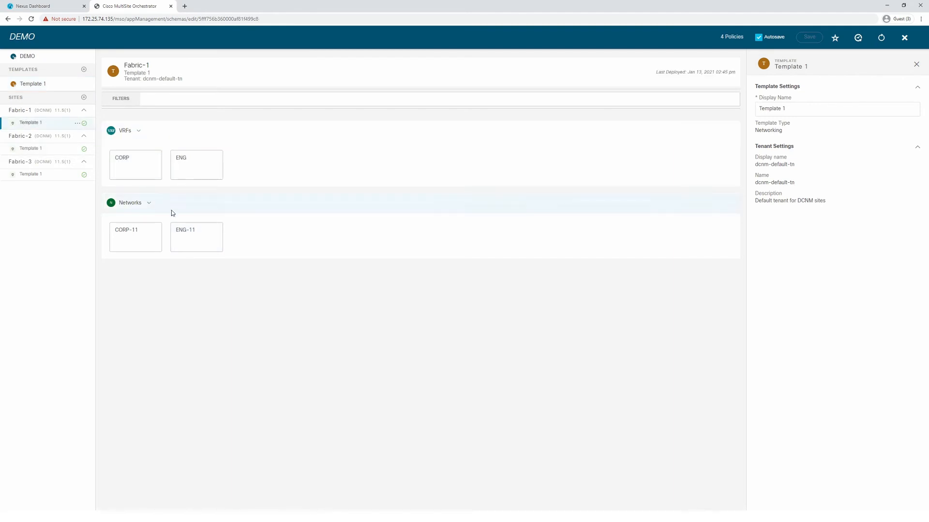
pyautogui.click(195, 243)
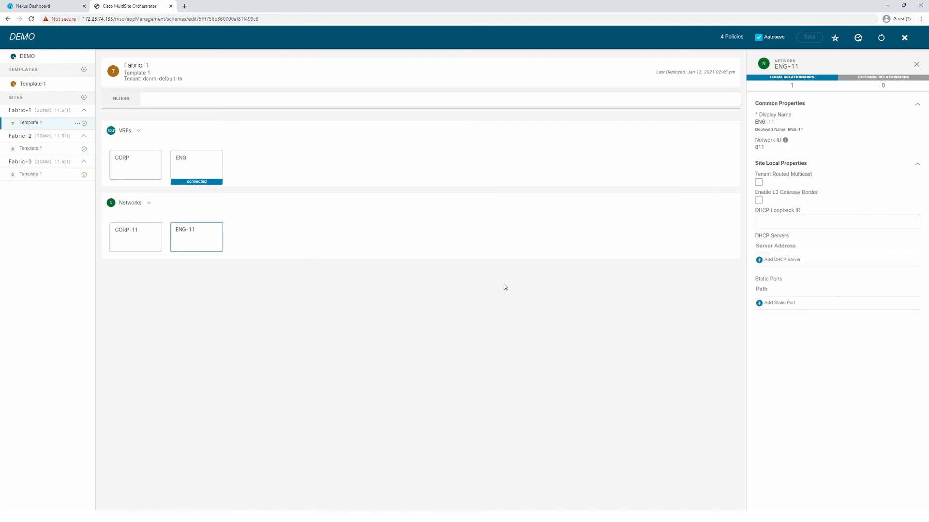
pyautogui.click(769, 304)
pyautogui.click(588, 177)
pyautogui.click(353, 202)
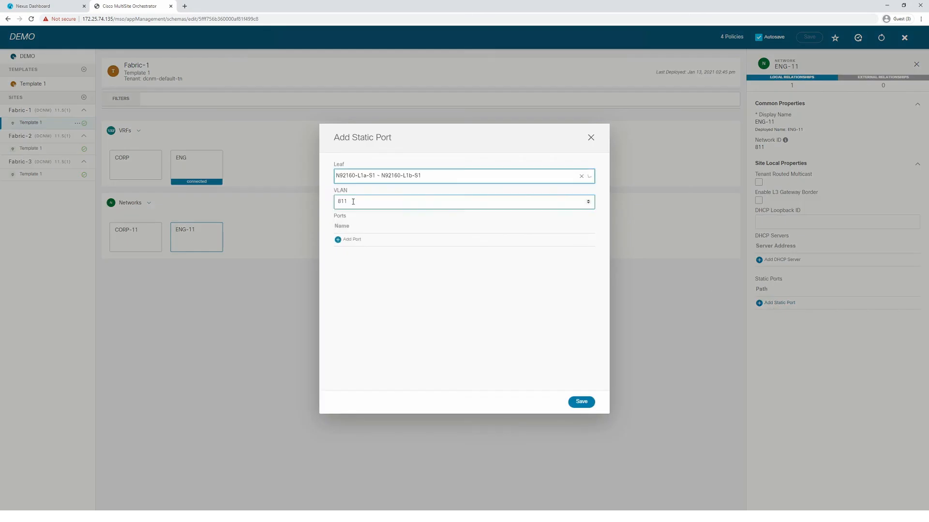
pyautogui.click(351, 240)
pyautogui.click(548, 241)
pyautogui.moveTo(550, 255); pyautogui.dragTo(551, 274)
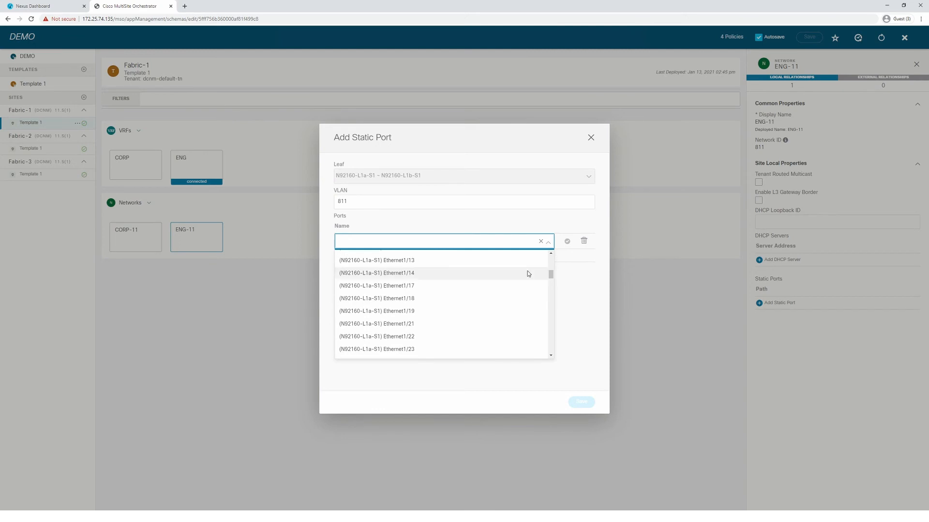
pyautogui.click(405, 286)
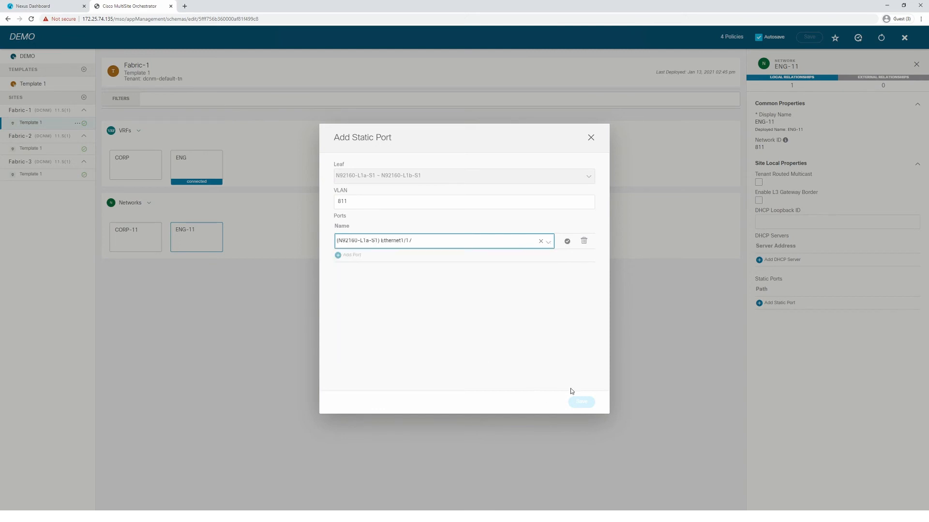
pyautogui.click(567, 241)
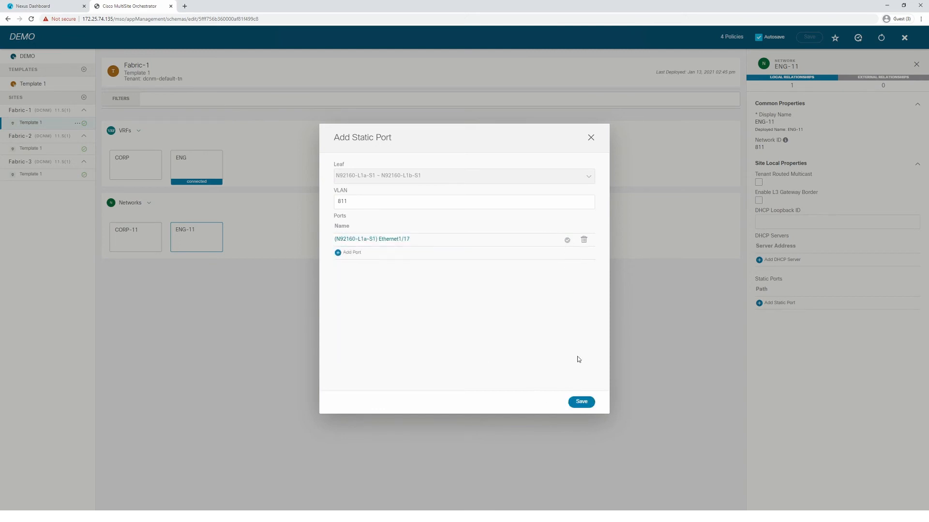
pyautogui.click(581, 402)
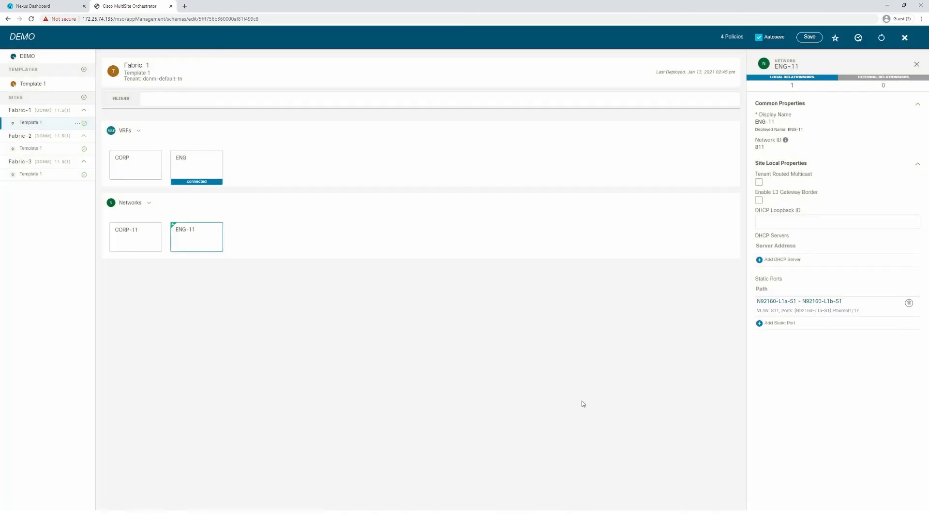
# - Redeploy Template 1 to the sites and reload Fabric-1's networks to check ENG-11
pyautogui.click(35, 85)
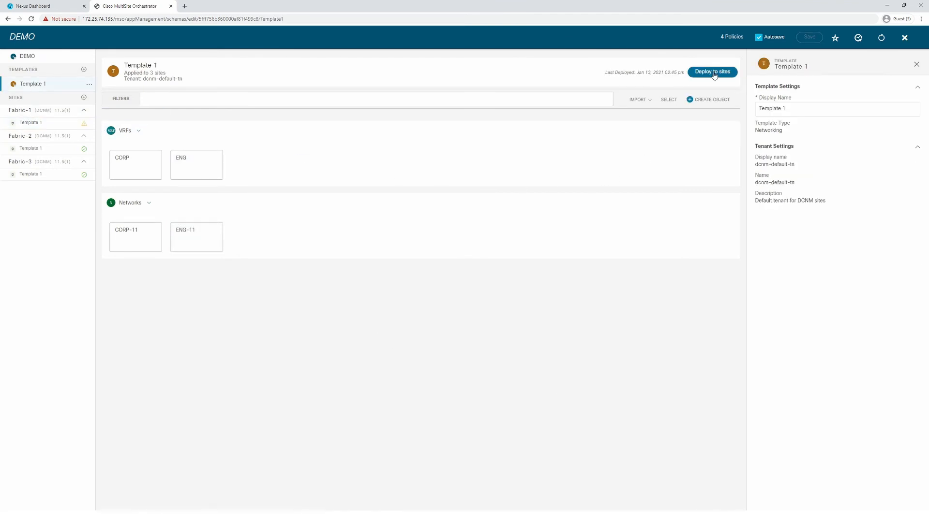
pyautogui.click(713, 73)
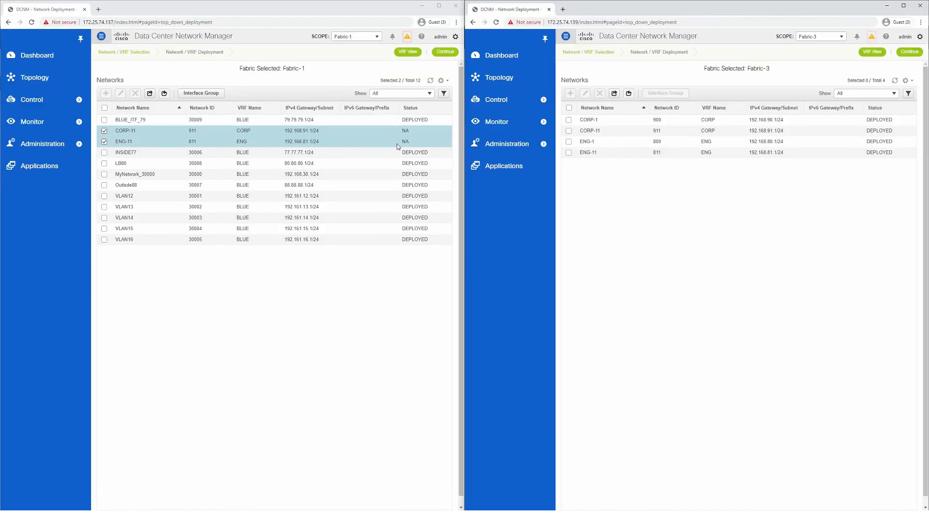
pyautogui.click(430, 80)
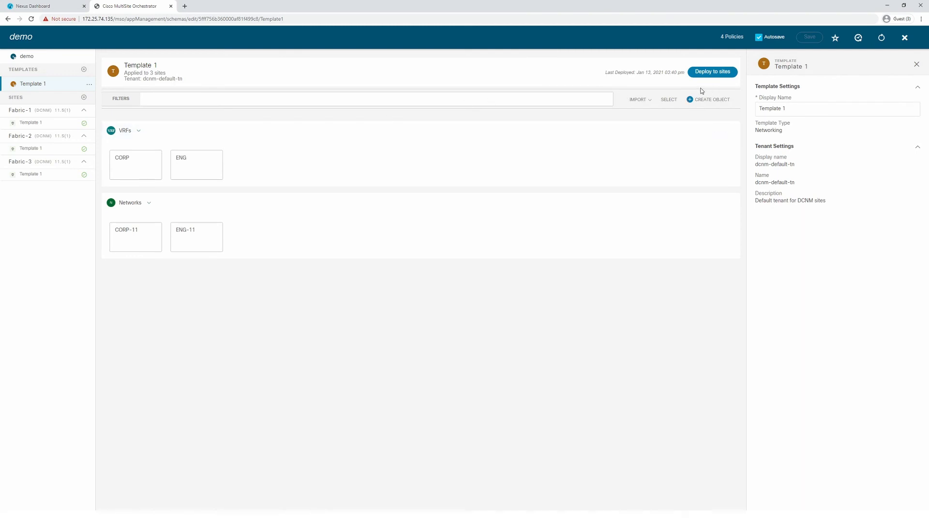
# - Create network ENG-12 in Template 1 with network ID 812, VRF ENG and VLAN 812
pyautogui.click(710, 101)
pyautogui.click(697, 128)
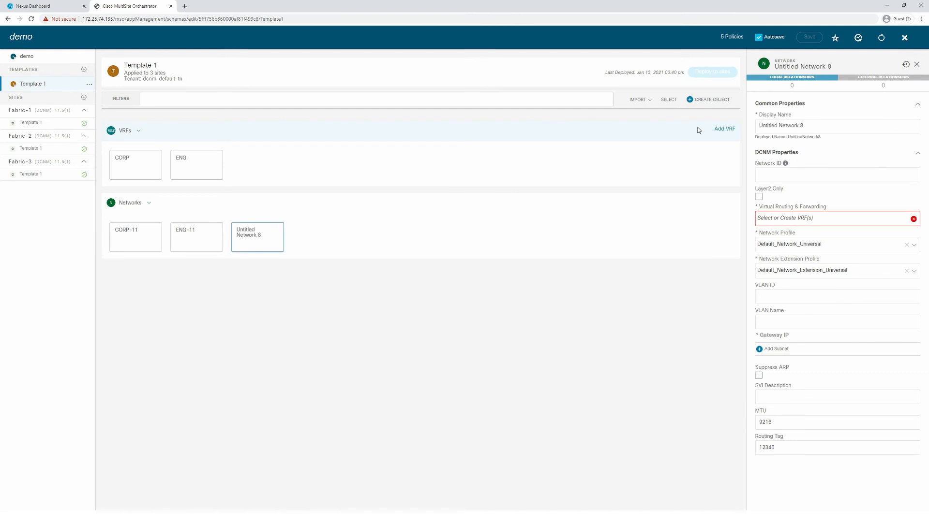
pyautogui.click(794, 126)
pyautogui.moveTo(832, 126); pyautogui.dragTo(745, 128)
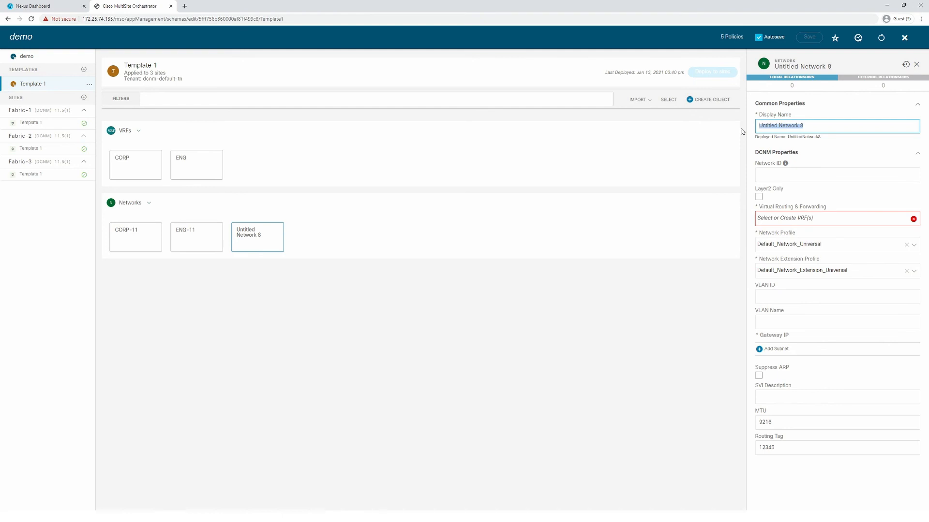
pyautogui.write('ENG-12')
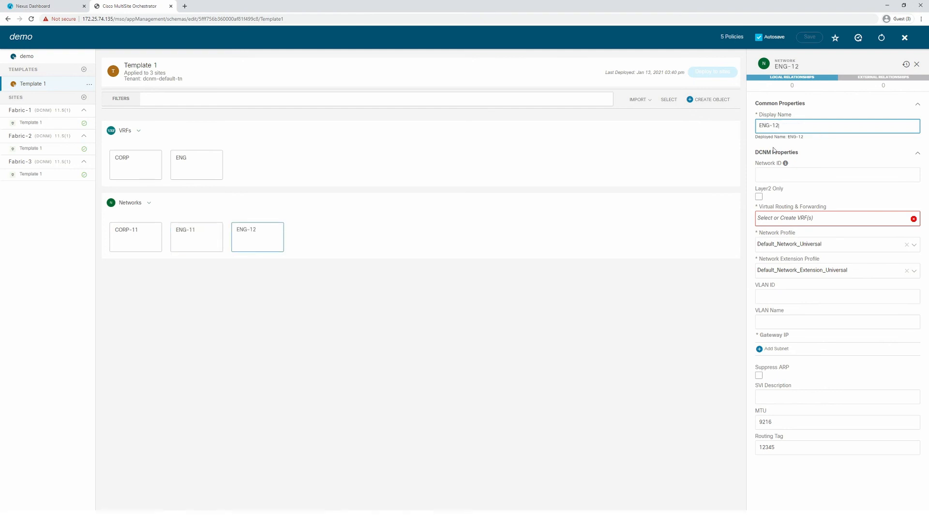
pyautogui.click(786, 173)
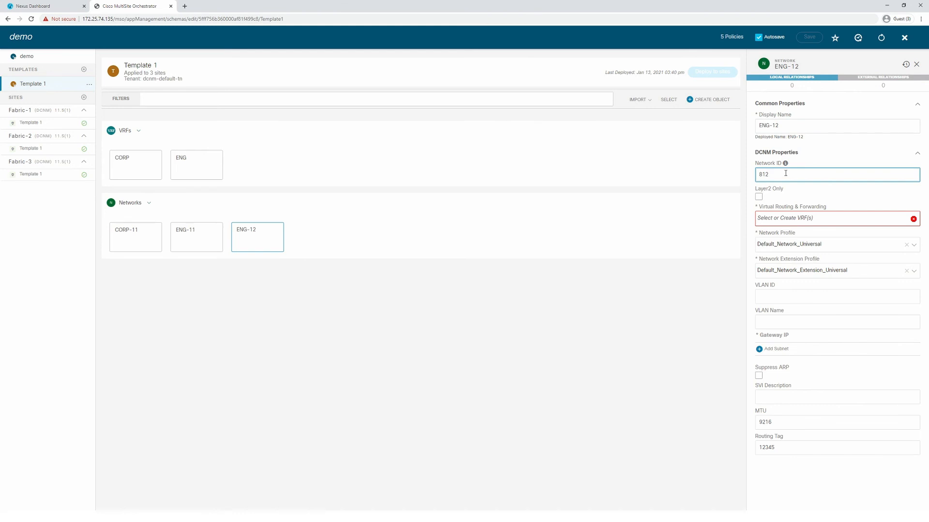
pyautogui.click(810, 219)
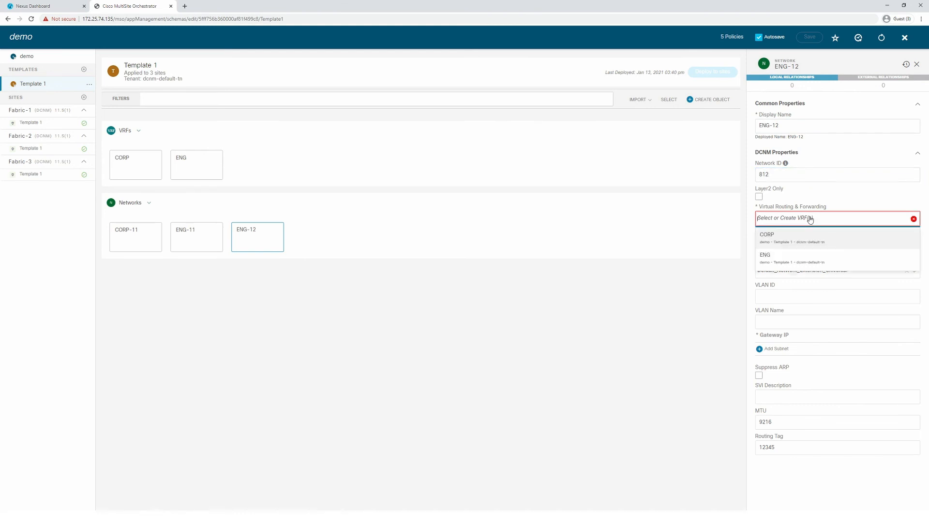
pyautogui.click(793, 261)
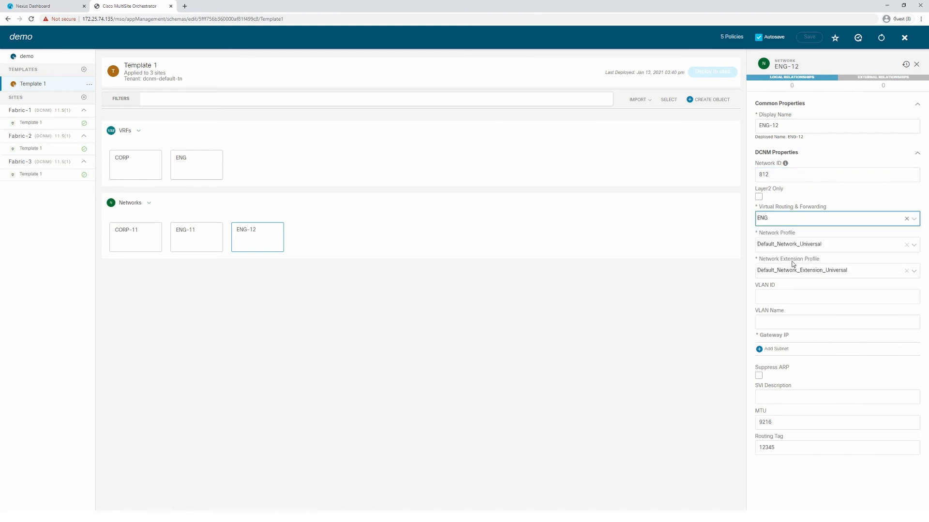
pyautogui.click(787, 295)
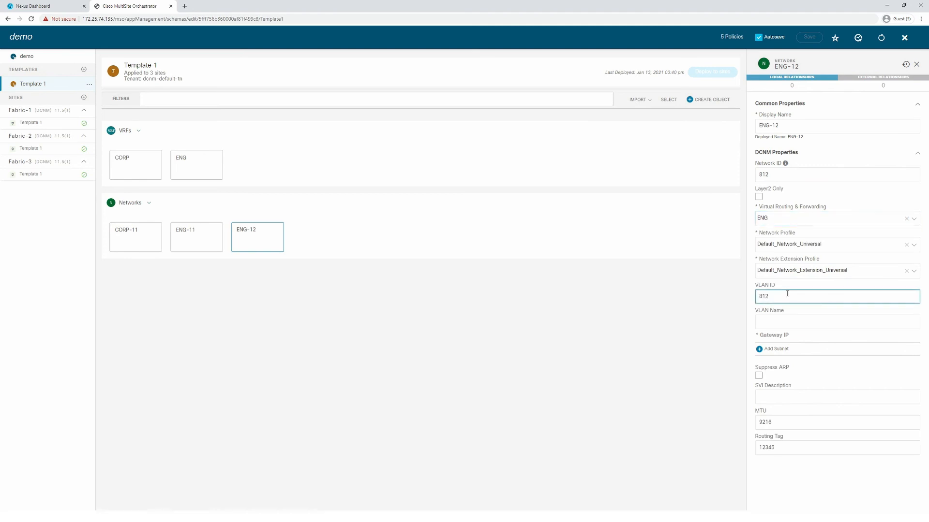
# - Give ENG-12 the gateway subnet 192.168.82.1/24 and save the schema
pyautogui.click(773, 350)
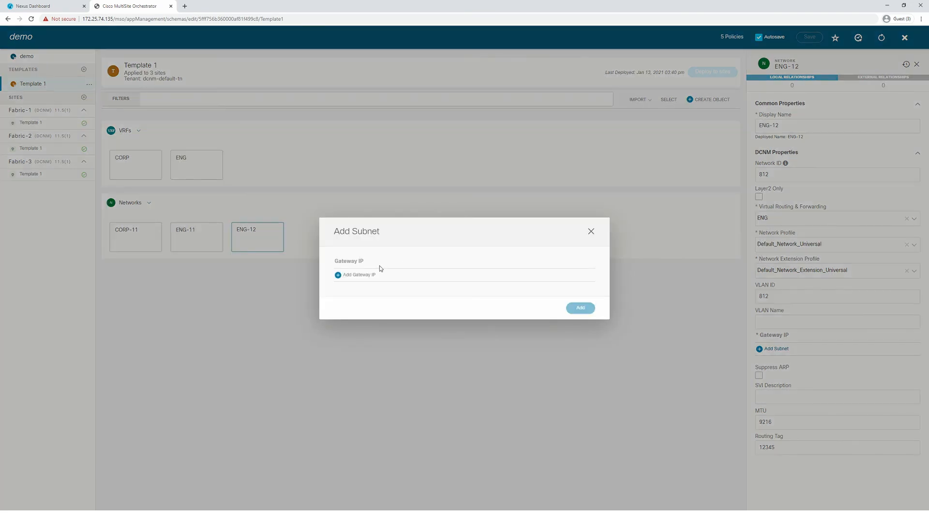
pyautogui.click(358, 275)
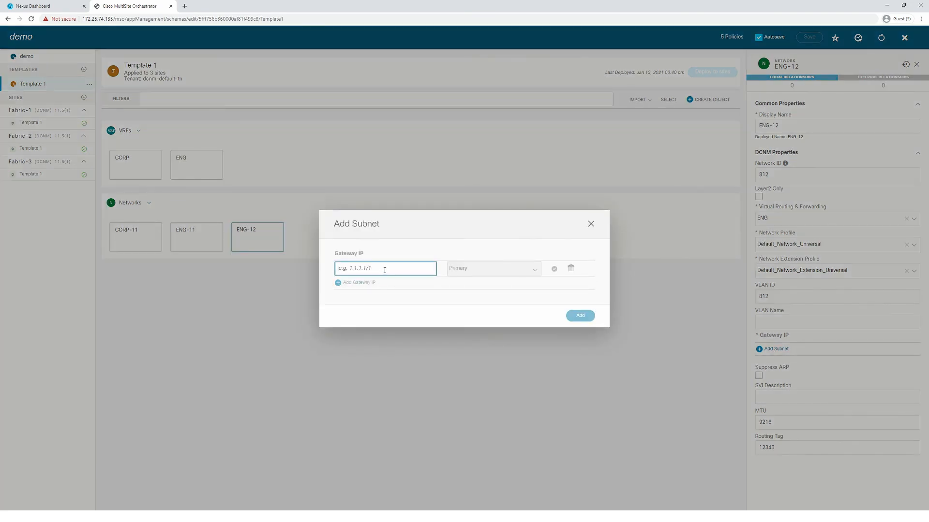
pyautogui.write('192.168.82.1/24')
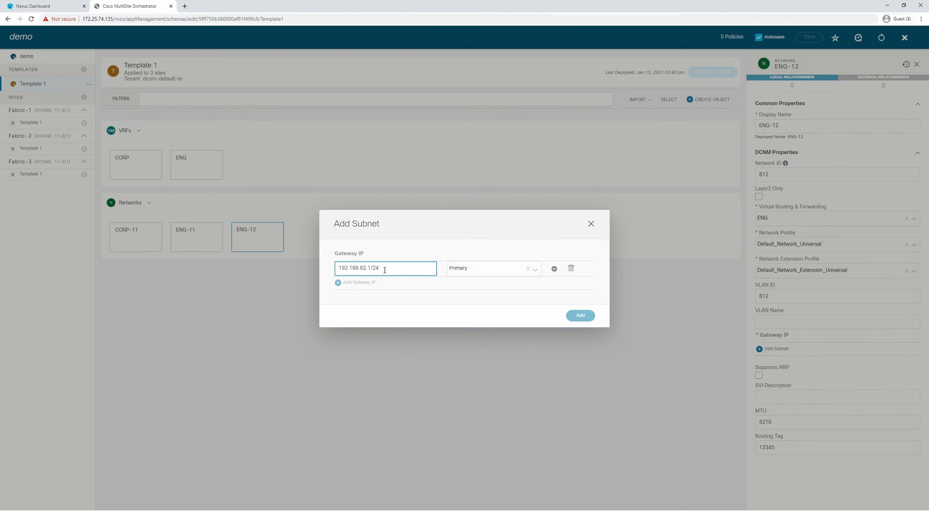
pyautogui.click(553, 269)
pyautogui.click(583, 315)
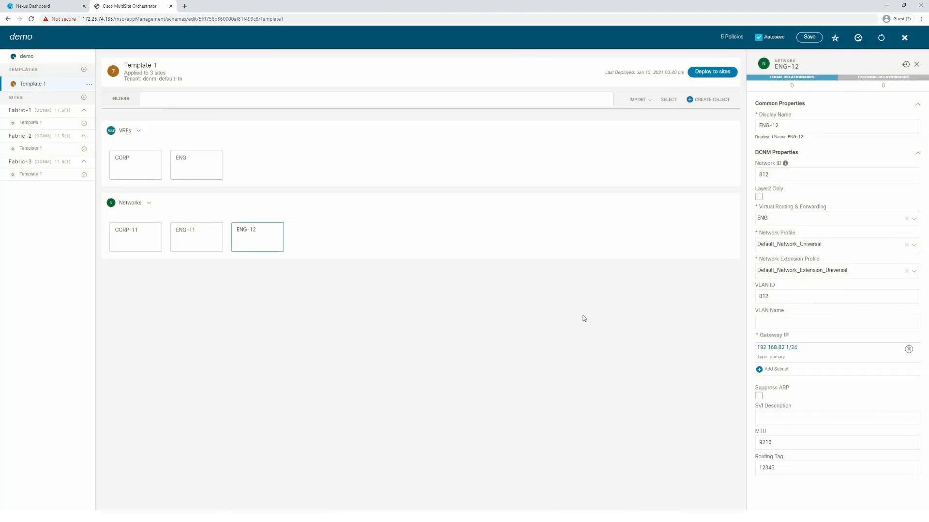
pyautogui.click(808, 37)
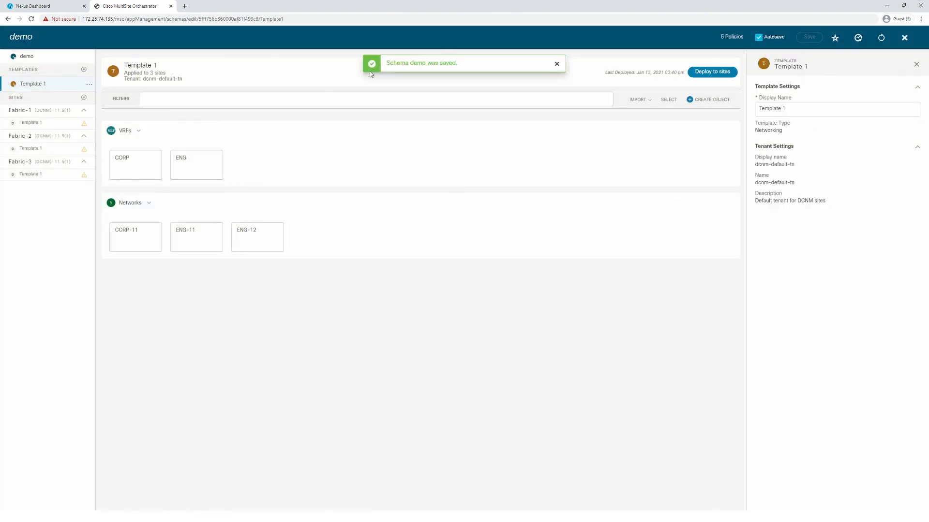
# - Deploy Template 1 with the ENG-12 network listed as Created to all three fabrics
pyautogui.click(706, 73)
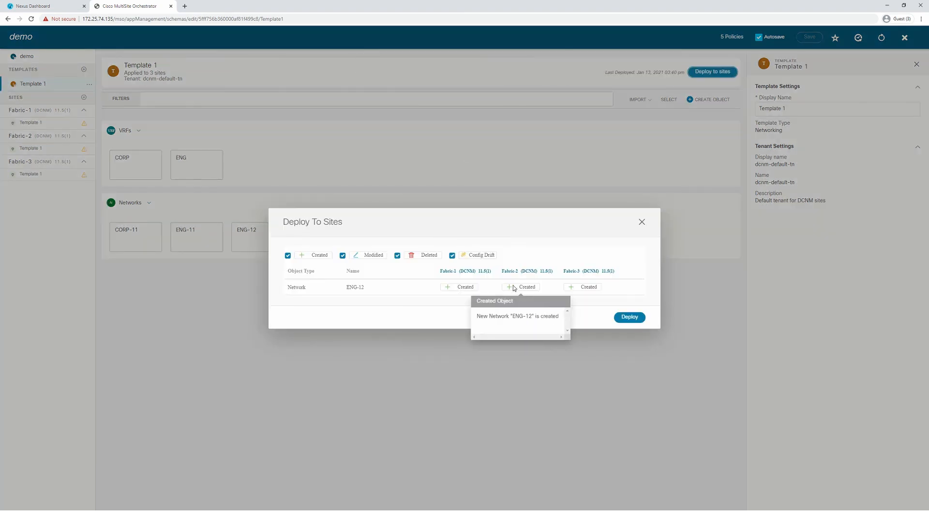
pyautogui.moveTo(584, 286)
pyautogui.click(633, 317)
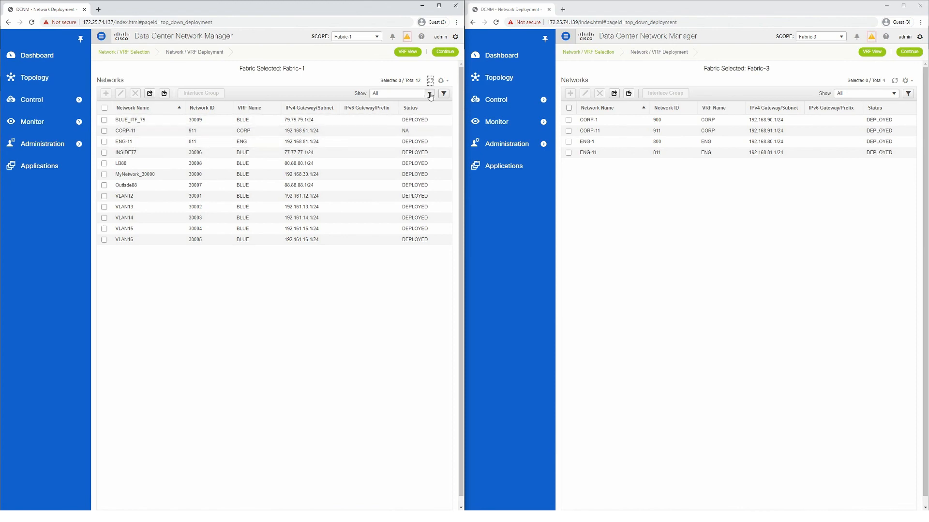
# - Check ENG-12 in Fabric-1's network list, refresh Fabric-3's list, and return to the Orchestrator
pyautogui.click(104, 152)
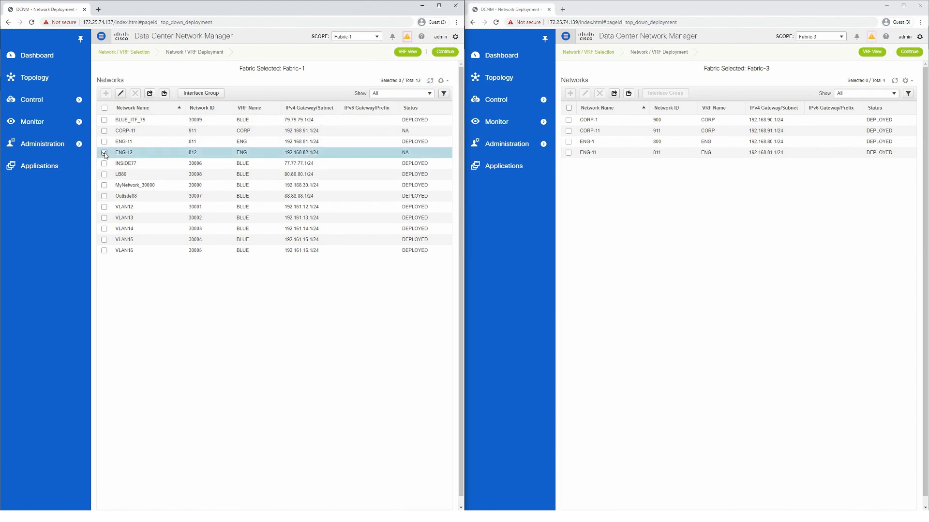
pyautogui.click(894, 80)
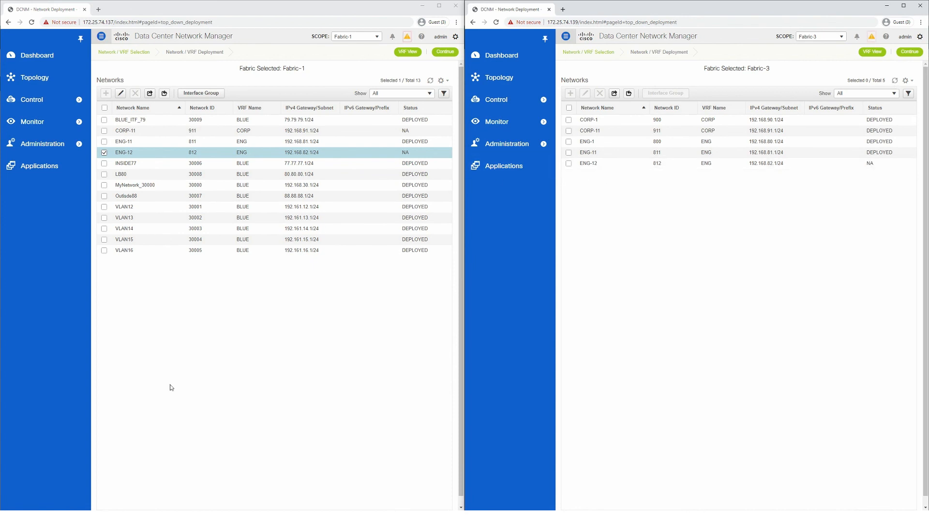
pyautogui.click(175, 516)
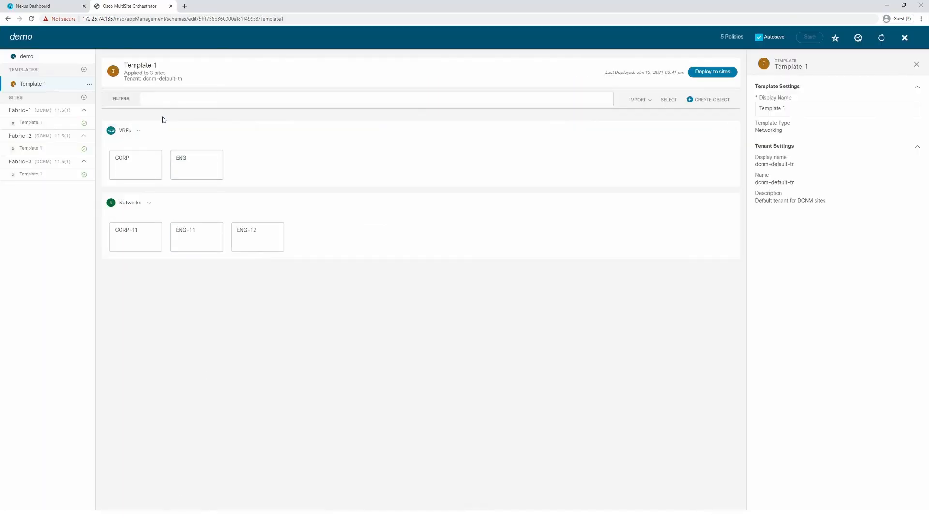
# - Add a Networking-type Template 2 to the demo schema with tenant dcnm-default-tn
pyautogui.click(84, 69)
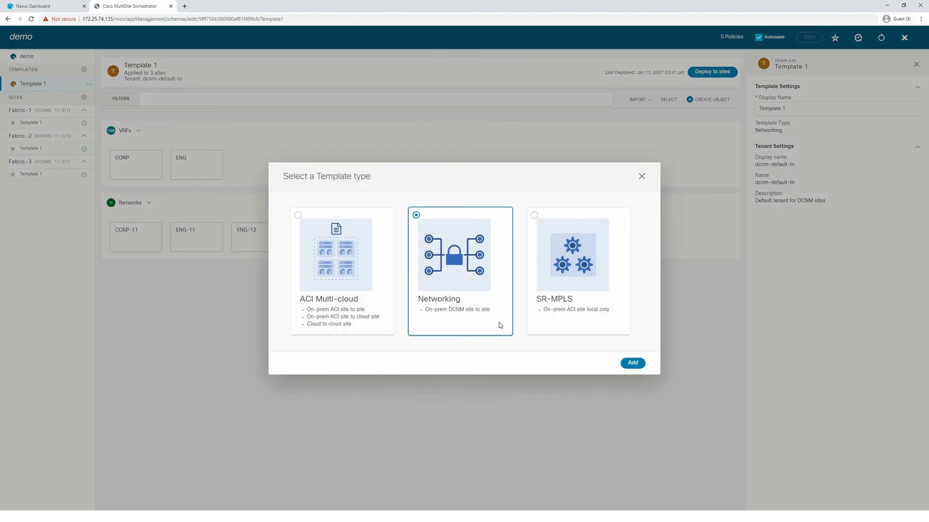
pyautogui.click(631, 363)
pyautogui.click(814, 168)
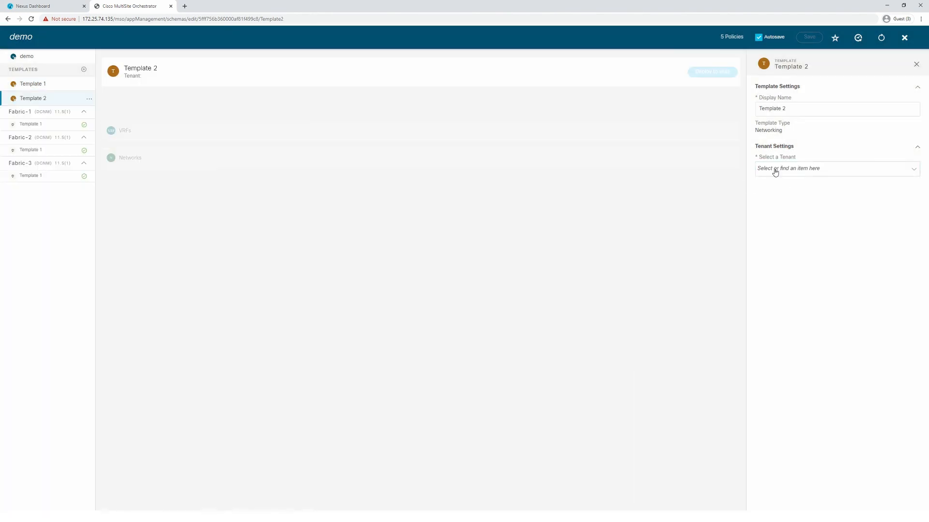
pyautogui.click(773, 205)
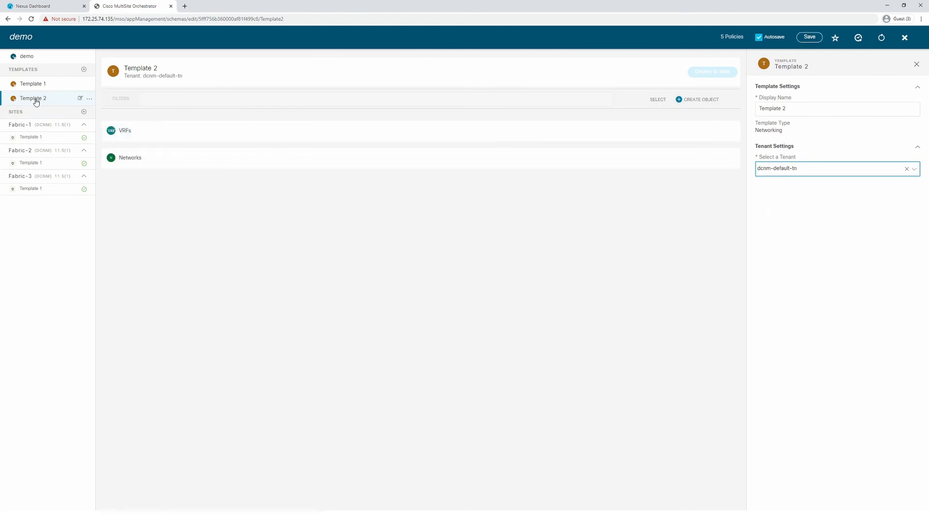
# - Add Fabric-2 and Fabric-3 as sites for Template 2
pyautogui.click(89, 99)
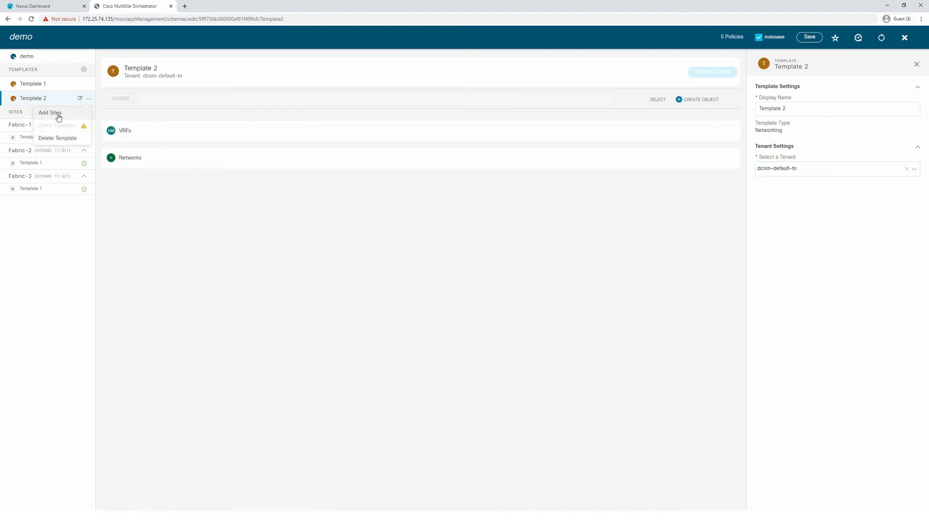
pyautogui.click(59, 115)
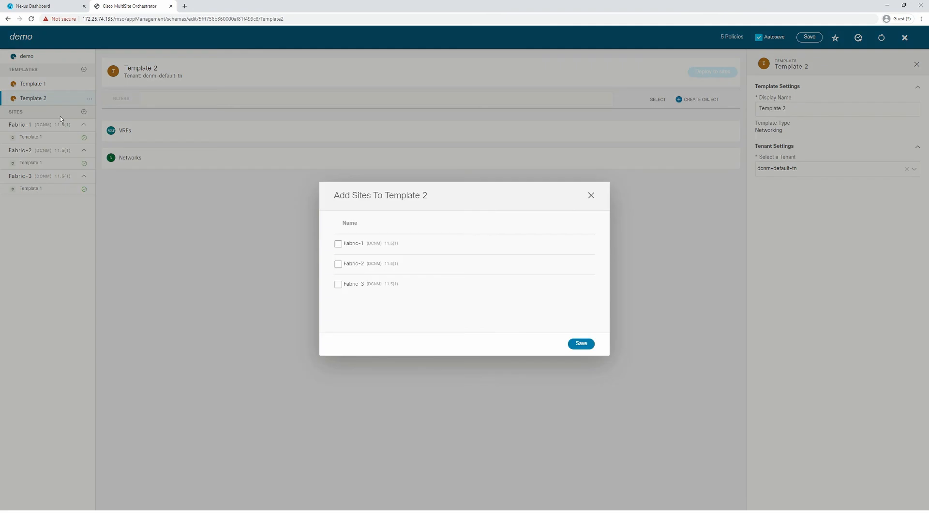
pyautogui.click(337, 264)
pyautogui.click(338, 284)
pyautogui.click(580, 344)
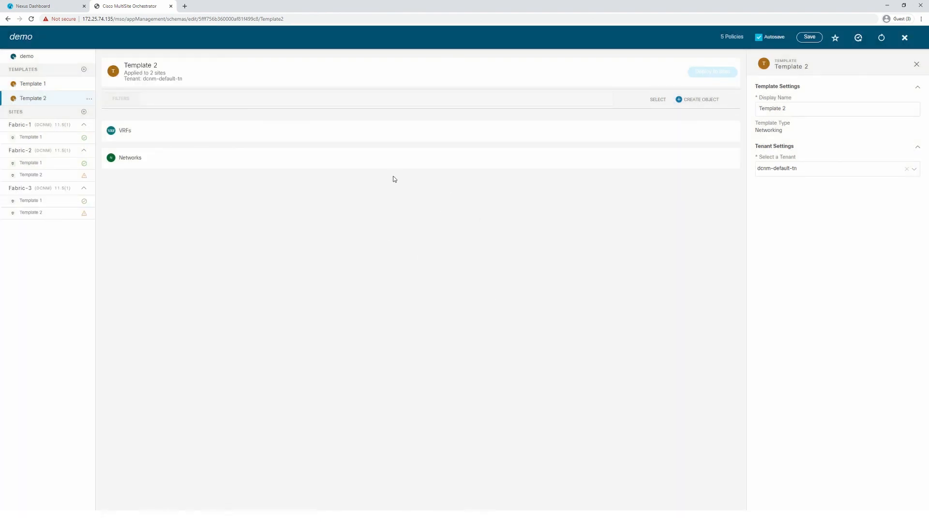
# - Create network ENG-13 in Template 2 with ID 813, VRF ENG and VLAN 813
pyautogui.click(699, 99)
pyautogui.click(685, 129)
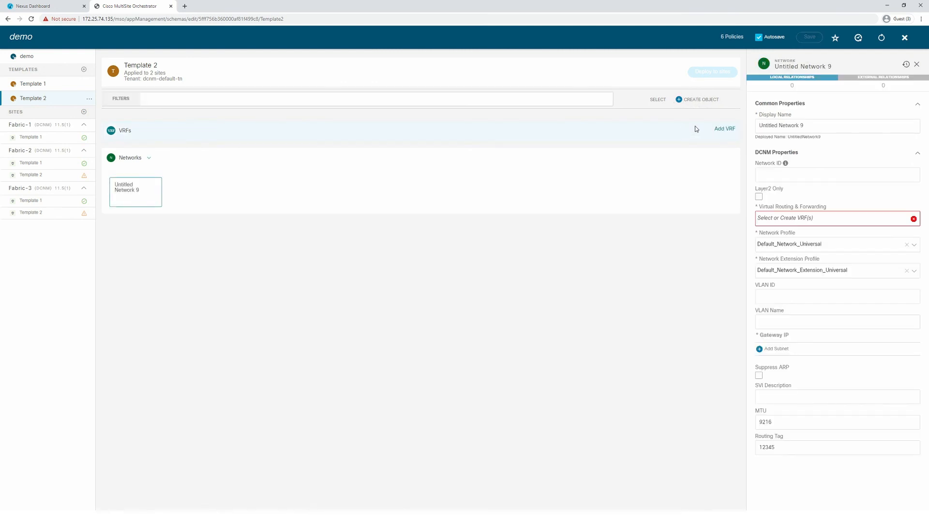
pyautogui.write('ENG-13')
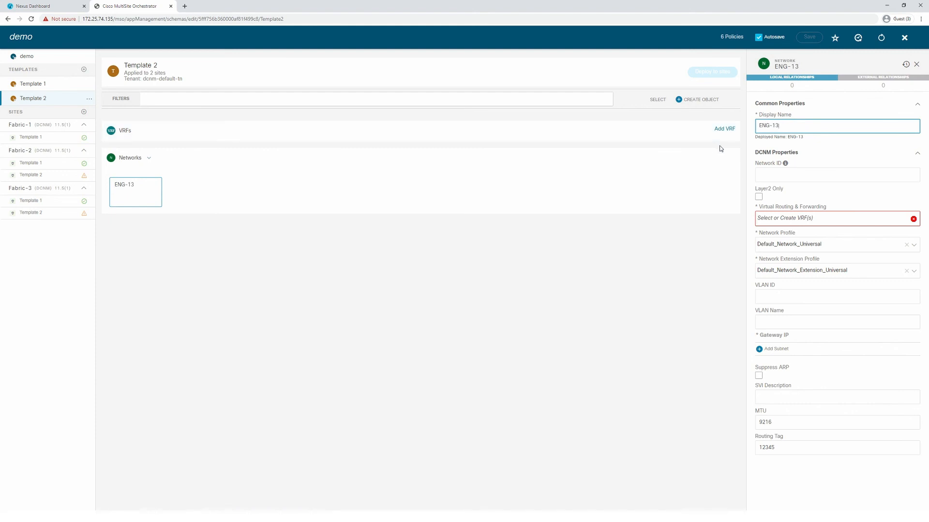
pyautogui.click(770, 176)
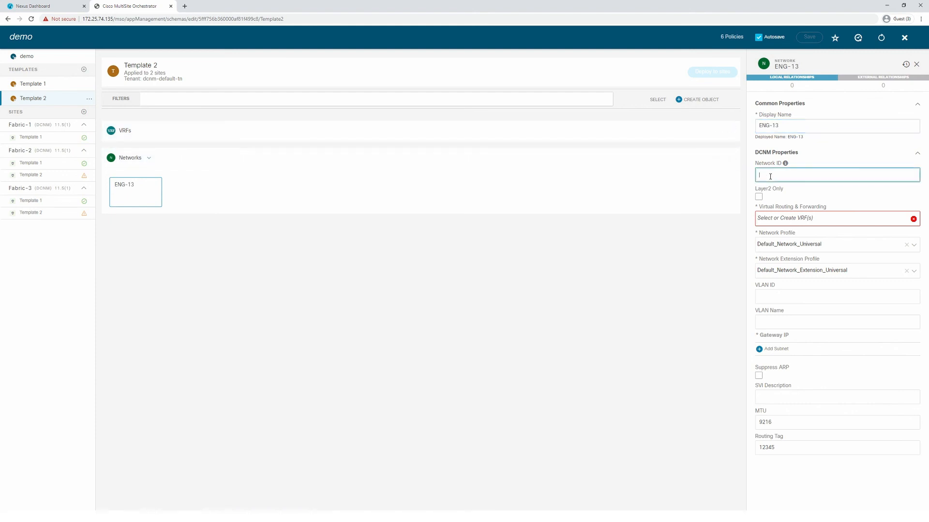
pyautogui.click(773, 218)
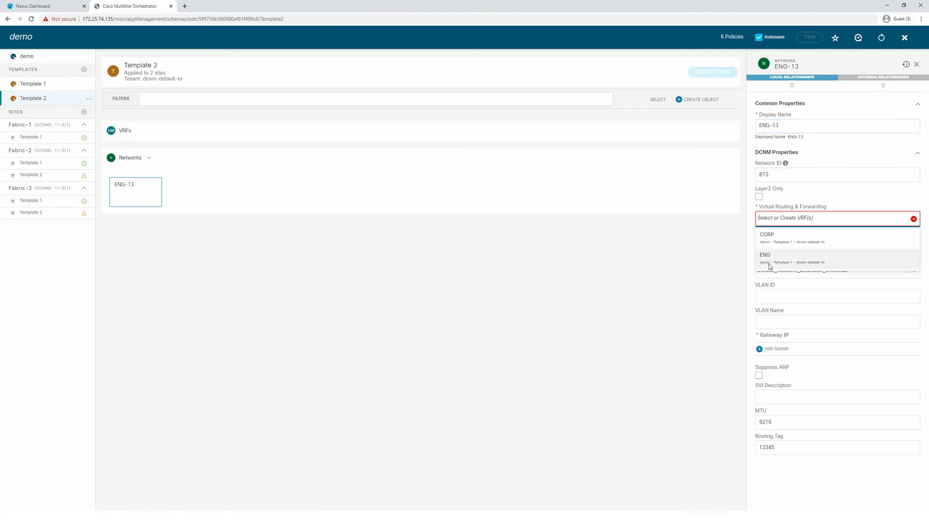
pyautogui.click(773, 264)
pyautogui.click(776, 295)
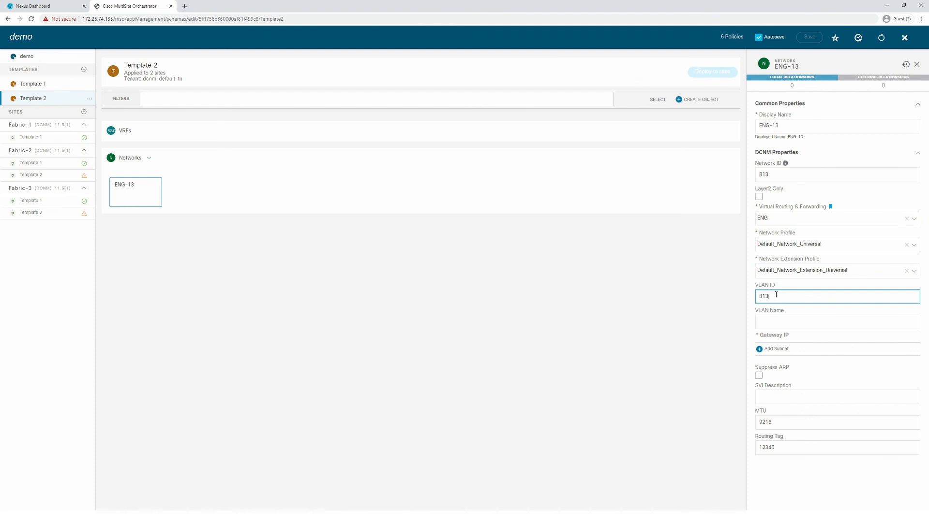
# - Add gateway subnet 192.168.83.1/24 to network ENG-13
pyautogui.click(772, 349)
pyautogui.click(379, 269)
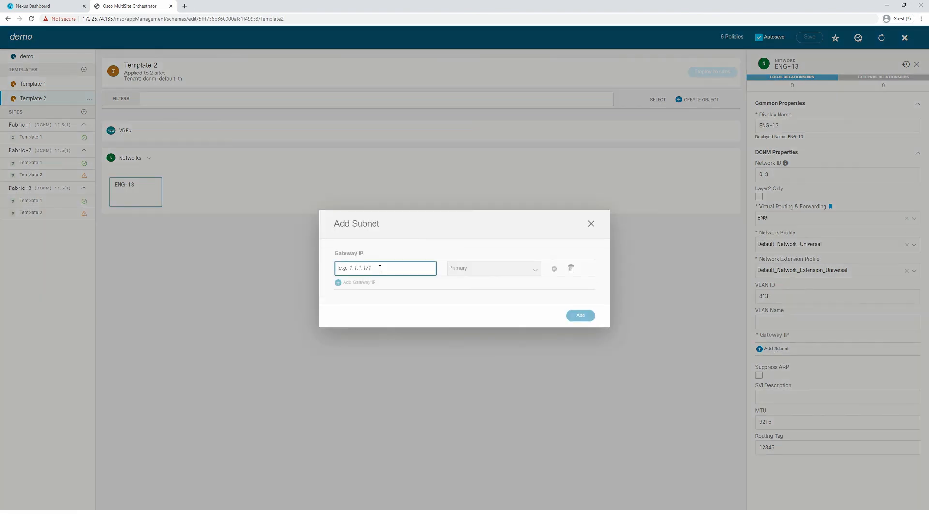
pyautogui.write('192.168.83.1/24')
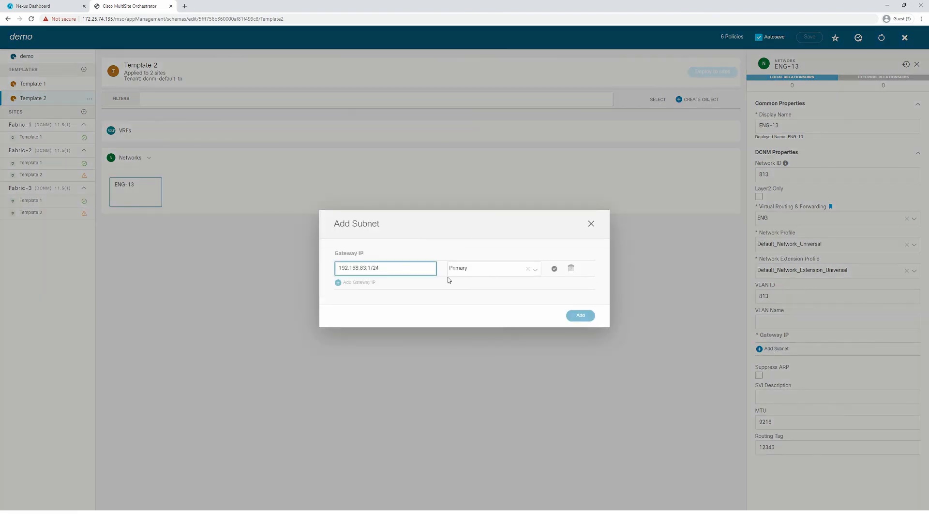
pyautogui.click(553, 269)
pyautogui.click(581, 316)
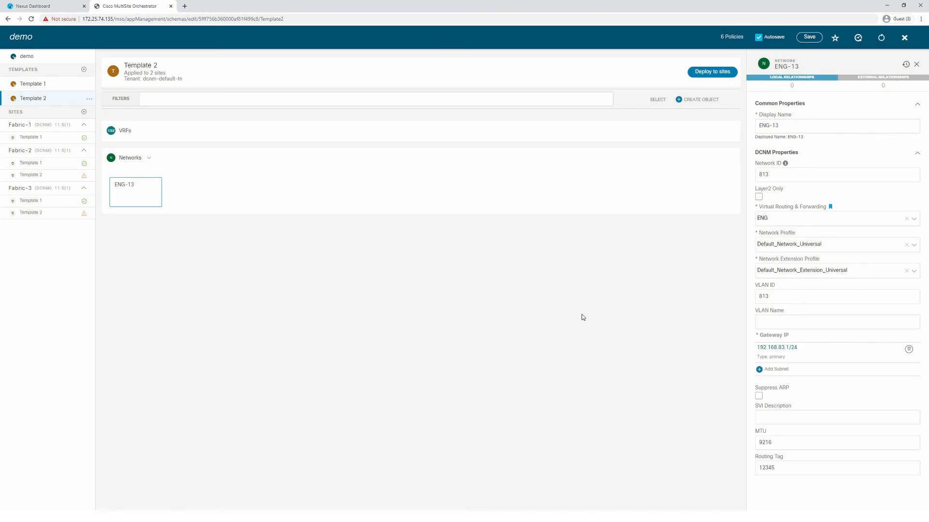
# - Save the schema and deploy Template 2 to Fabric-2 and Fabric-3
pyautogui.click(821, 39)
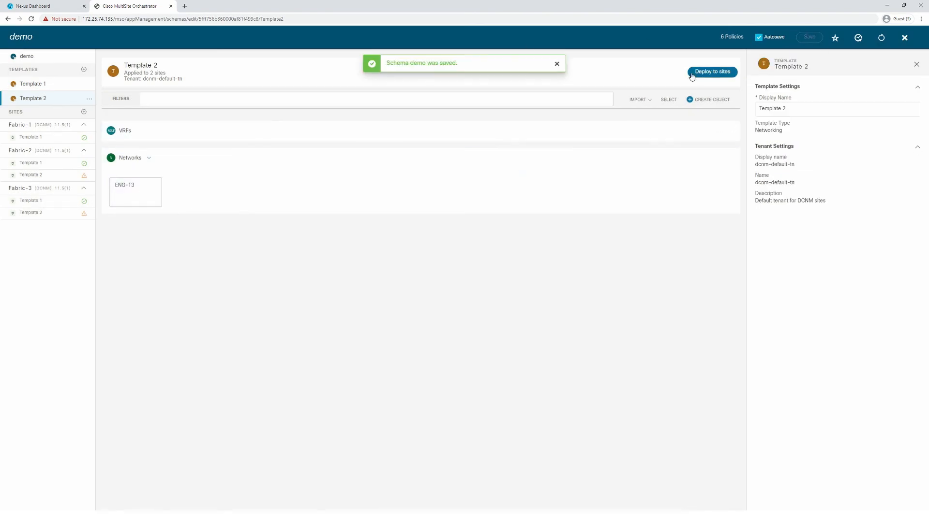
pyautogui.click(691, 76)
pyautogui.moveTo(514, 289)
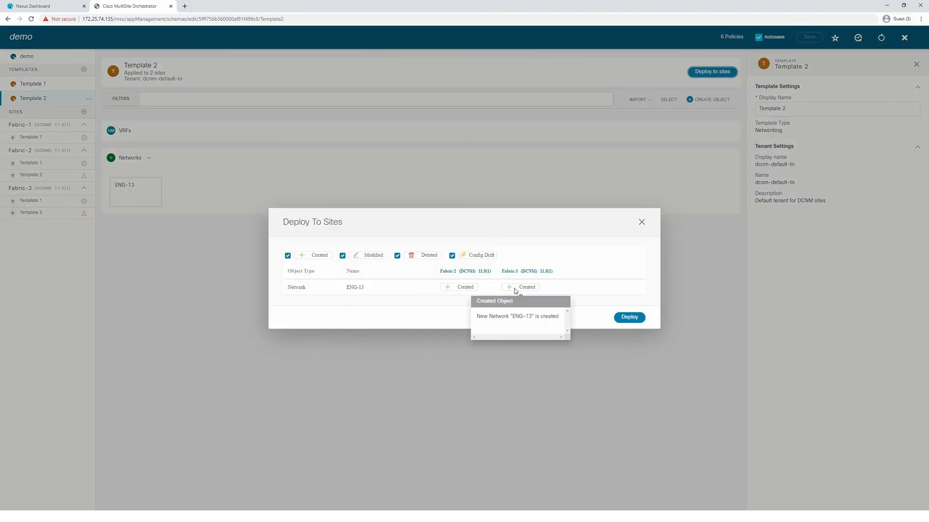
pyautogui.click(629, 318)
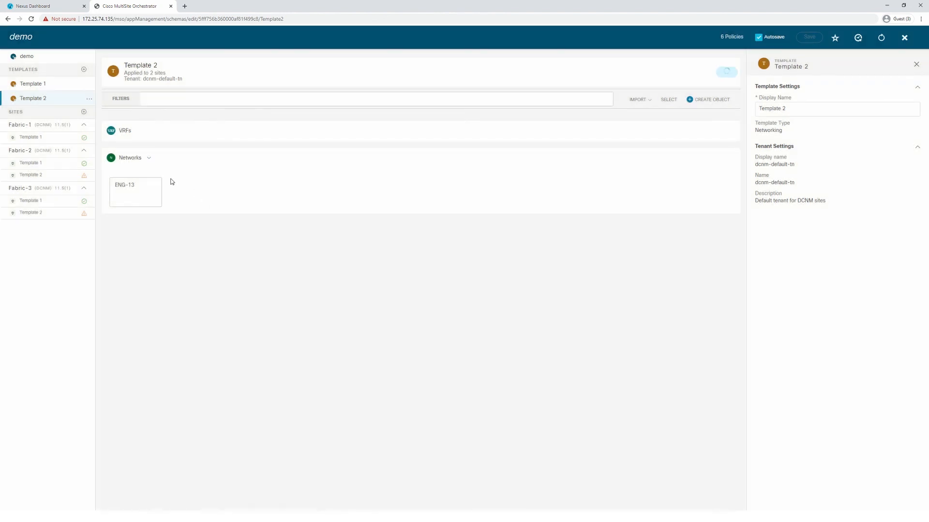
pyautogui.click(73, 515)
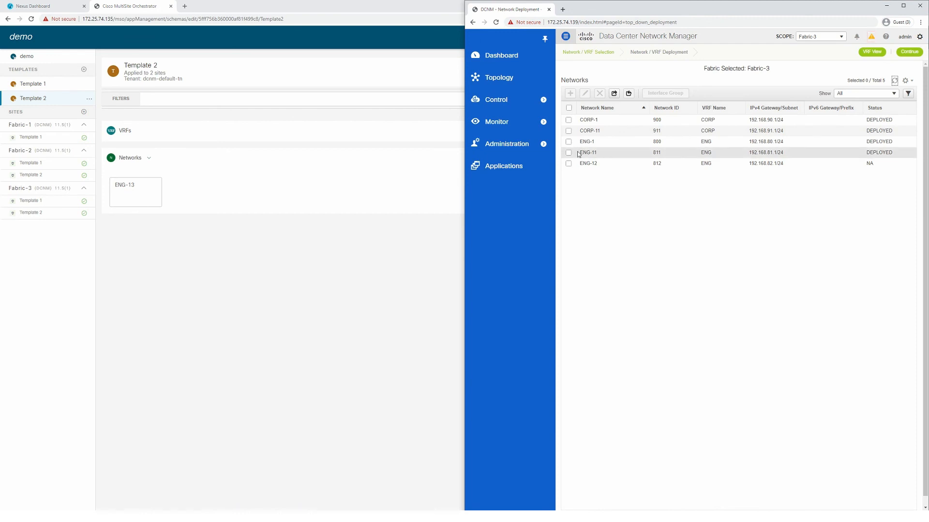
# - Refresh Fabric-3's networks to show ENG-13 (813, 192.168.83.1/24), refresh Fabric-1's, then return to MSO
pyautogui.click(894, 81)
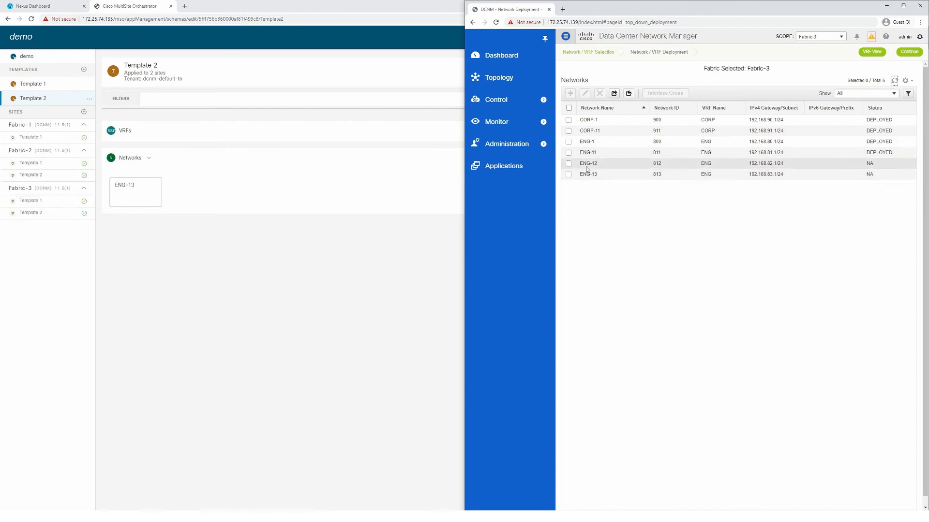
pyautogui.click(568, 175)
pyautogui.click(72, 516)
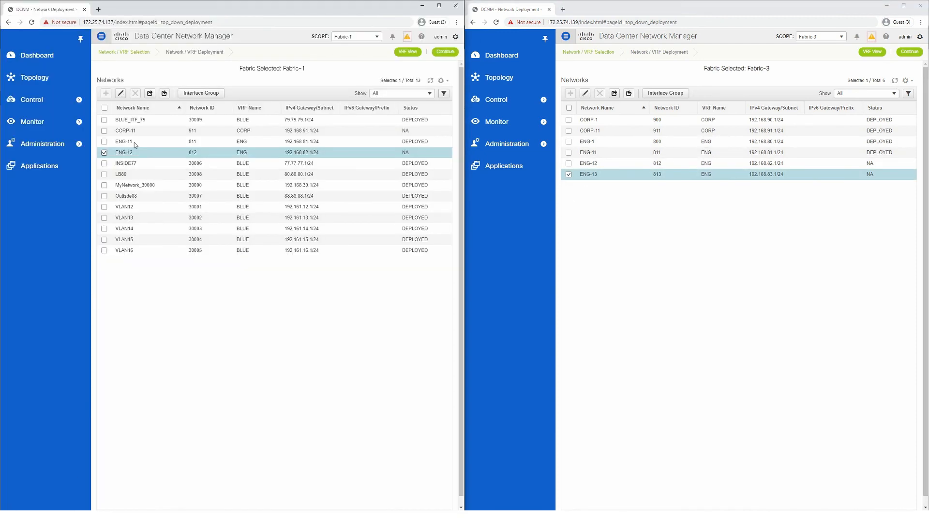
pyautogui.click(430, 81)
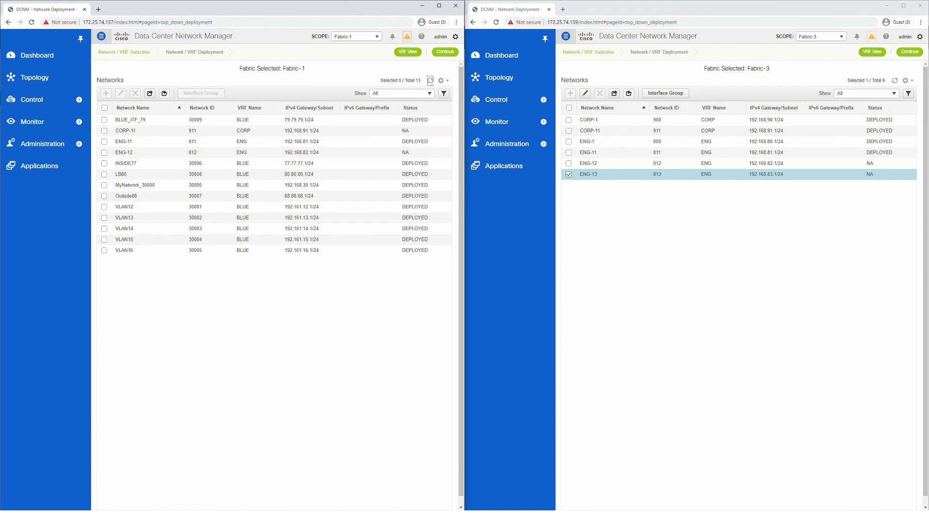
pyautogui.click(180, 501)
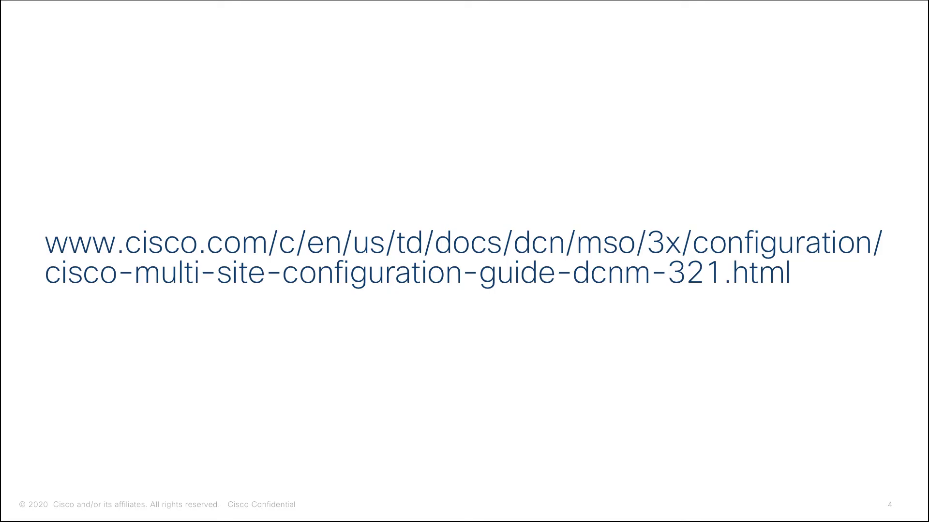